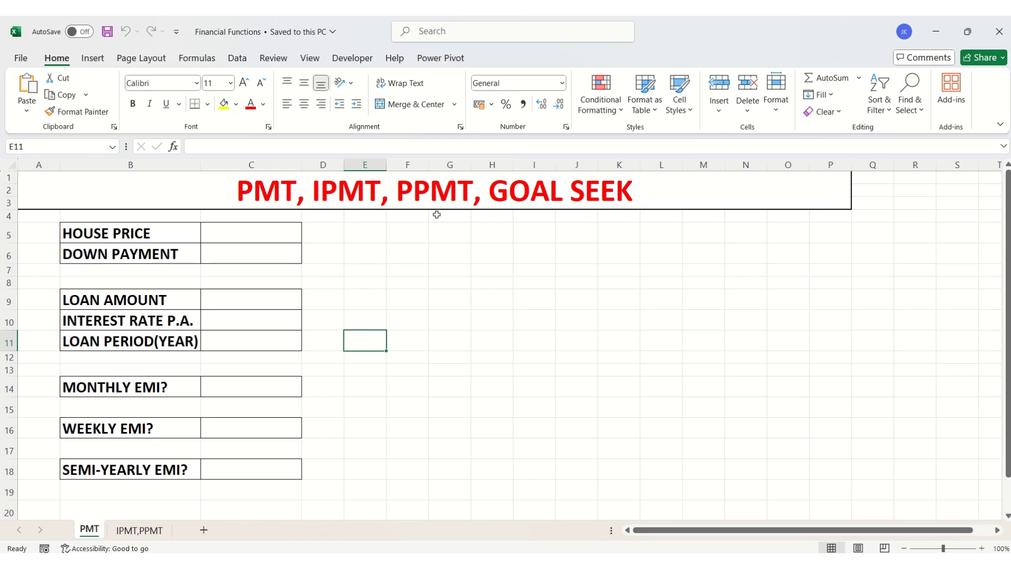
Enter a house price of 500000 in C5 and a down payment of 100000 in C6.
click(261, 237)
double_click(261, 238)
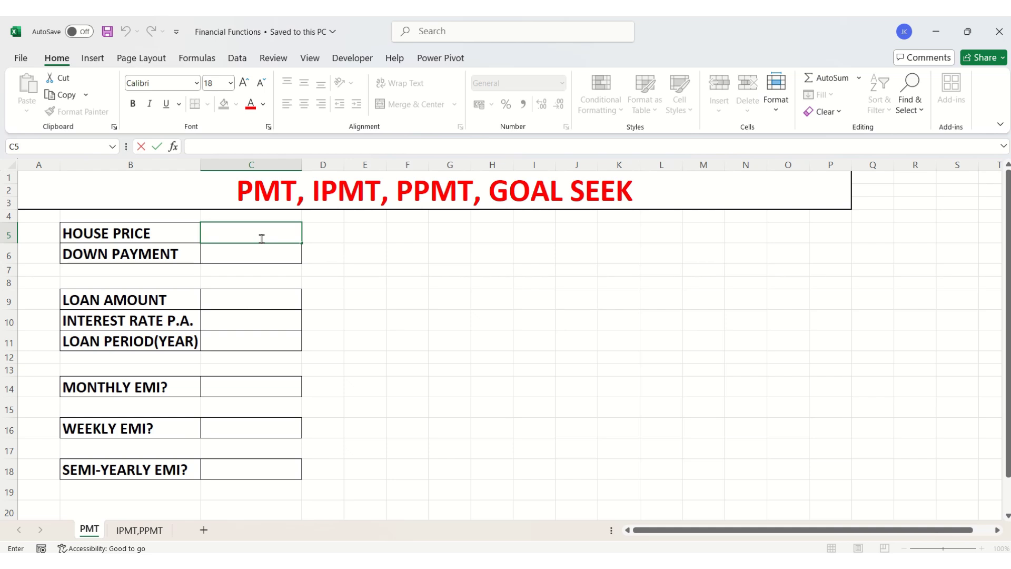
text(500000)
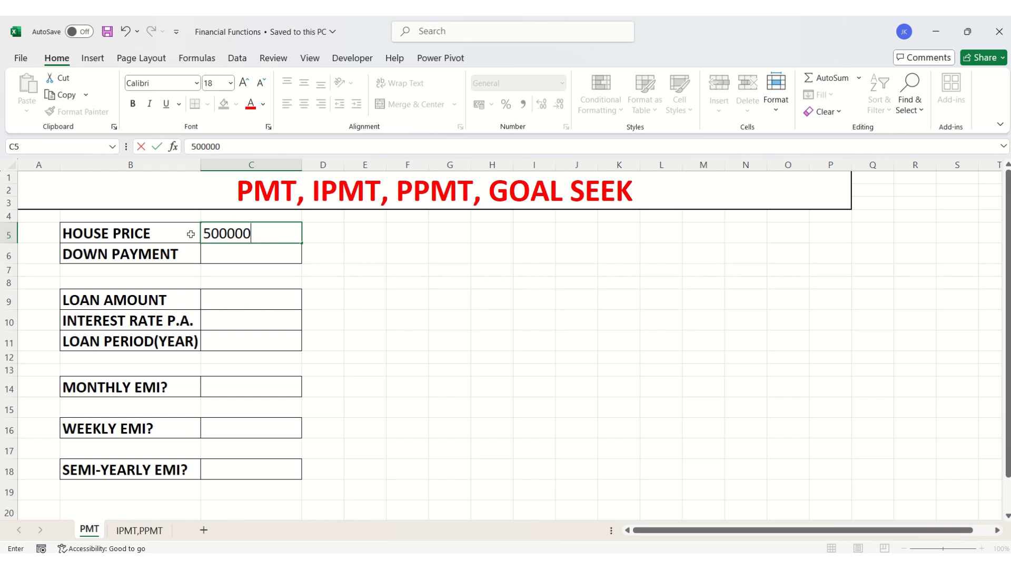
click(253, 254)
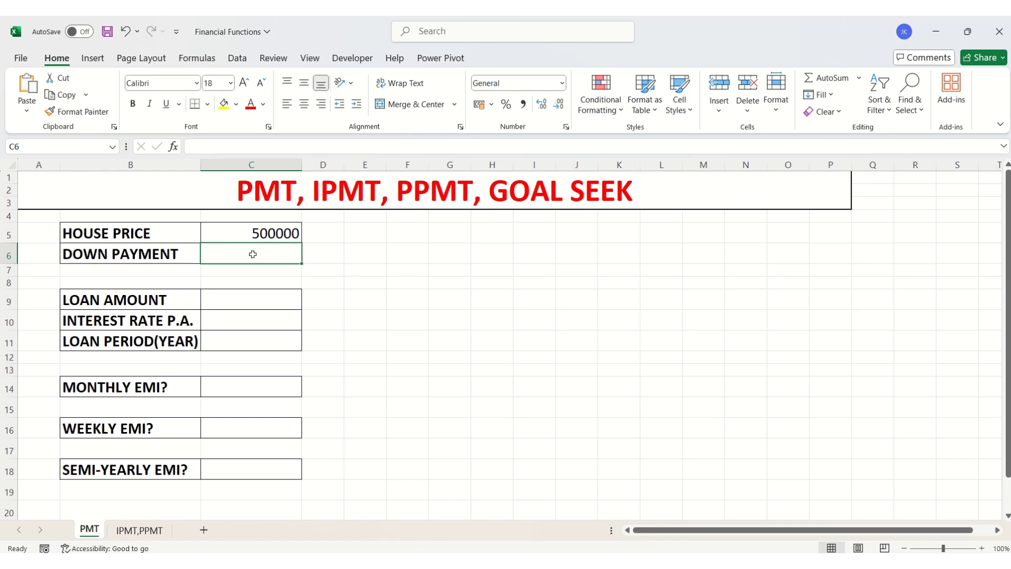
text(1)
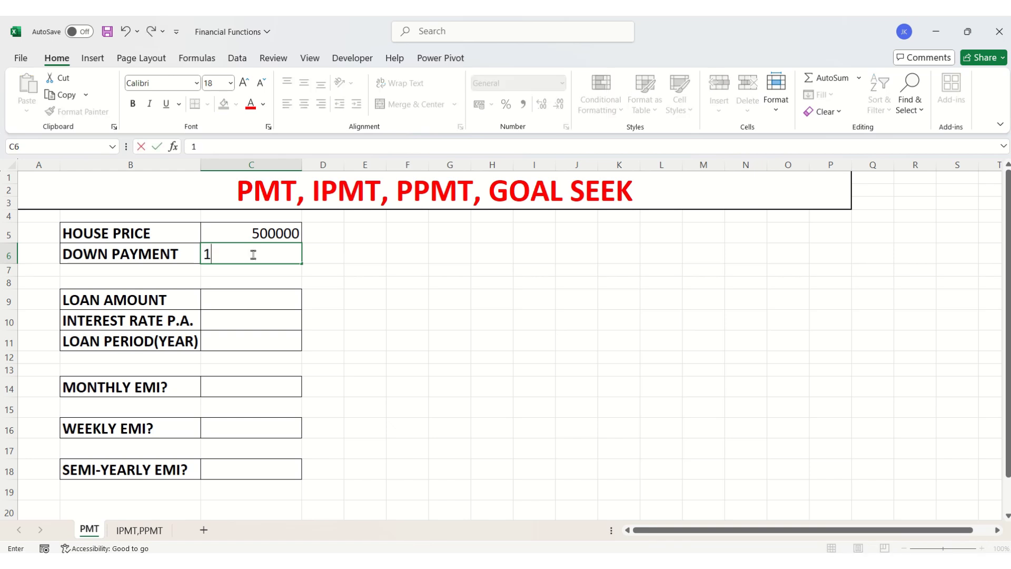
text(00000)
Calculate the loan amount in C9 as house price minus down payment with =C5-C6.
click(251, 299)
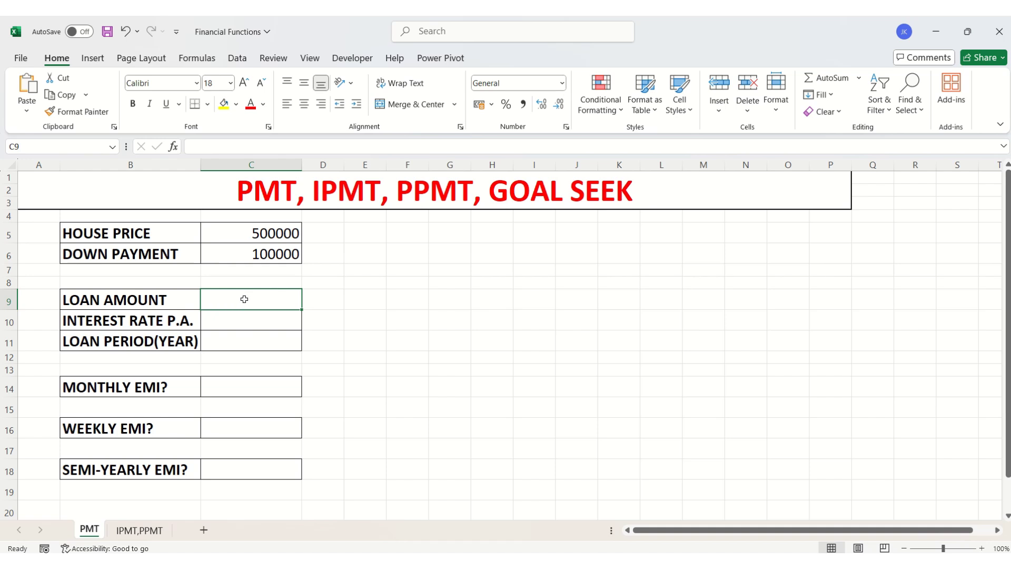
text(=)
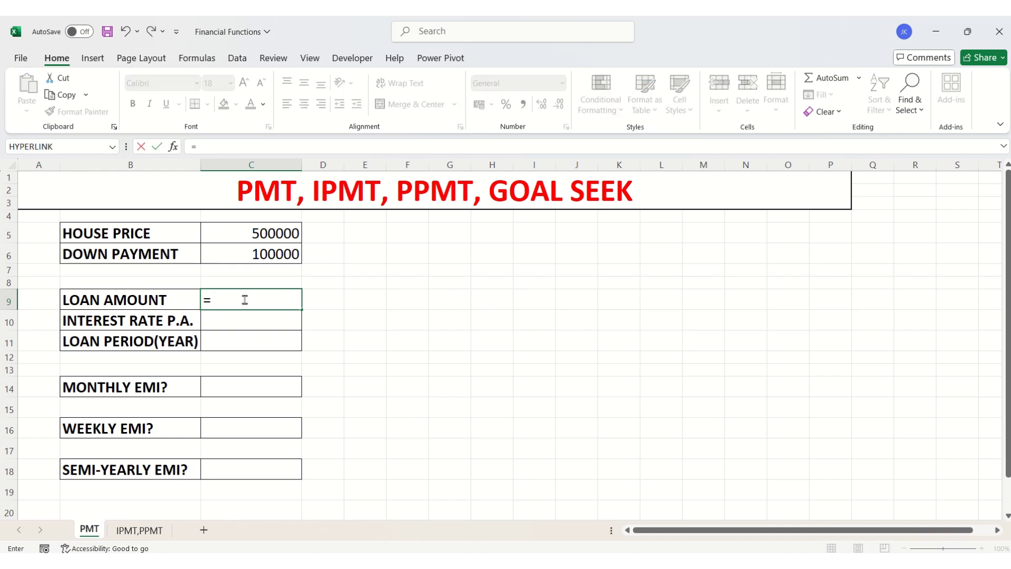
click(265, 231)
text(-)
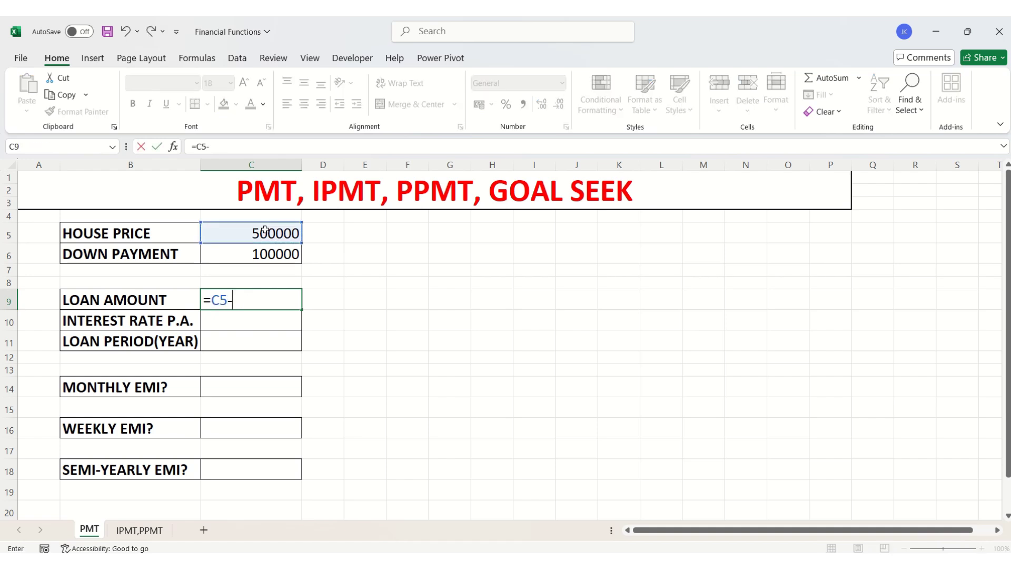
click(281, 257)
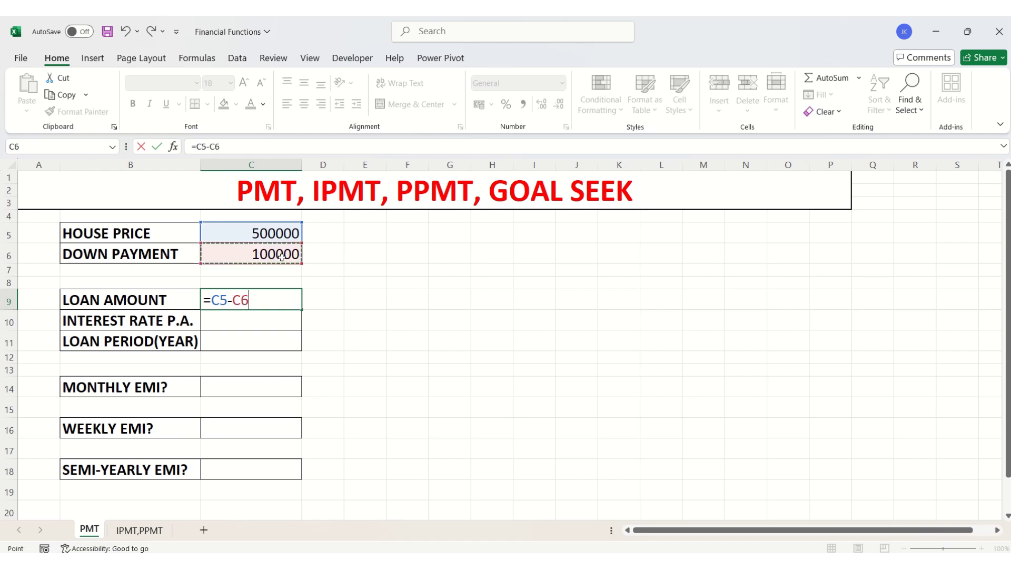
key(Return)
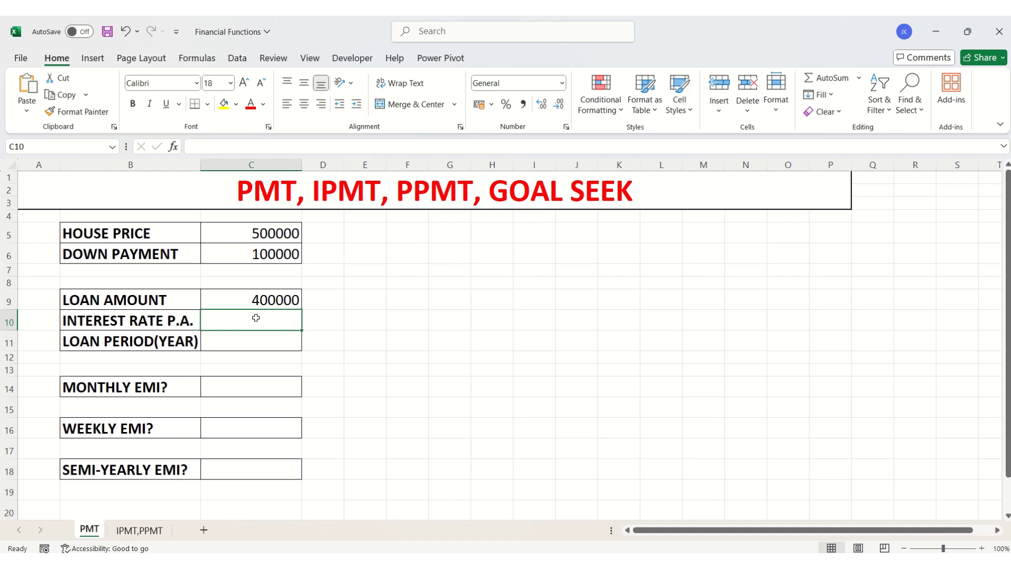
Enter an annual interest rate of 7% in C10 and a loan period of 5 years in C11.
text(7)
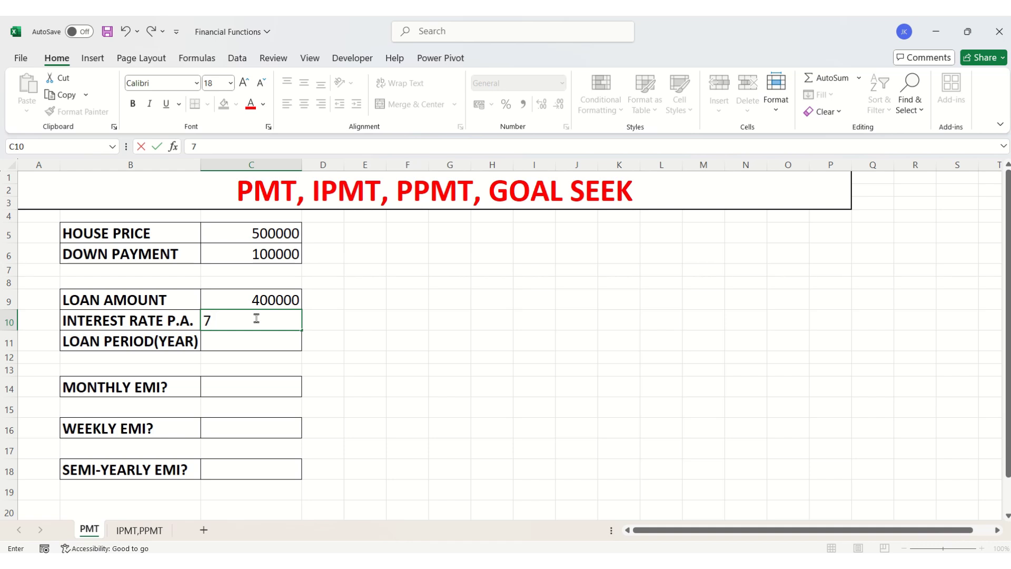
text(%)
click(244, 338)
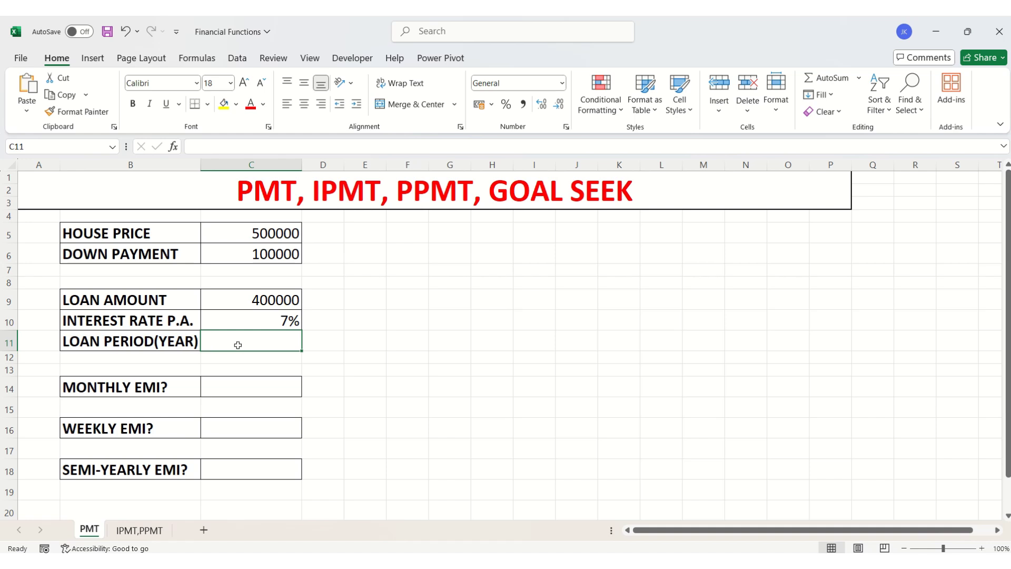
text(5)
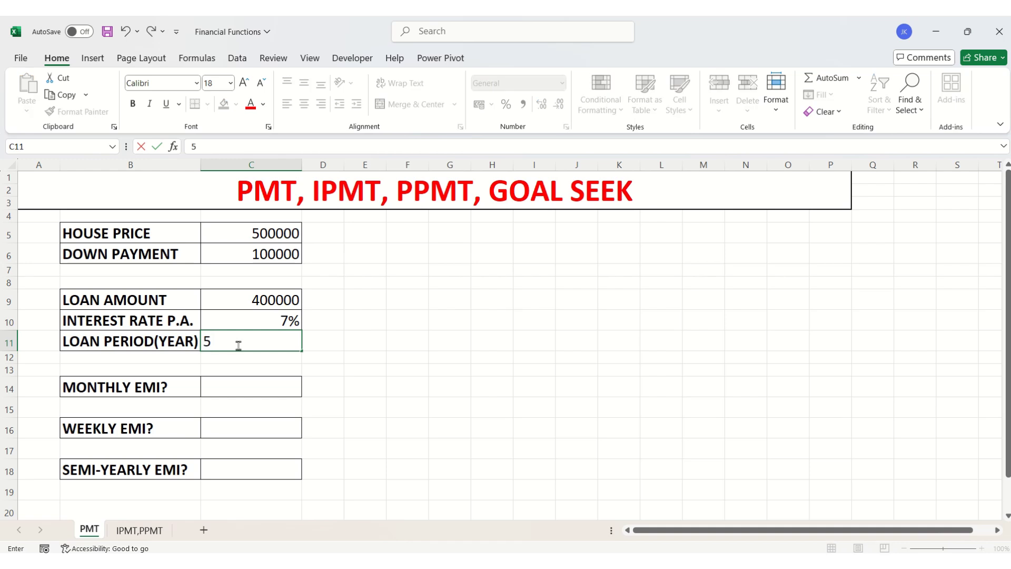
click(403, 360)
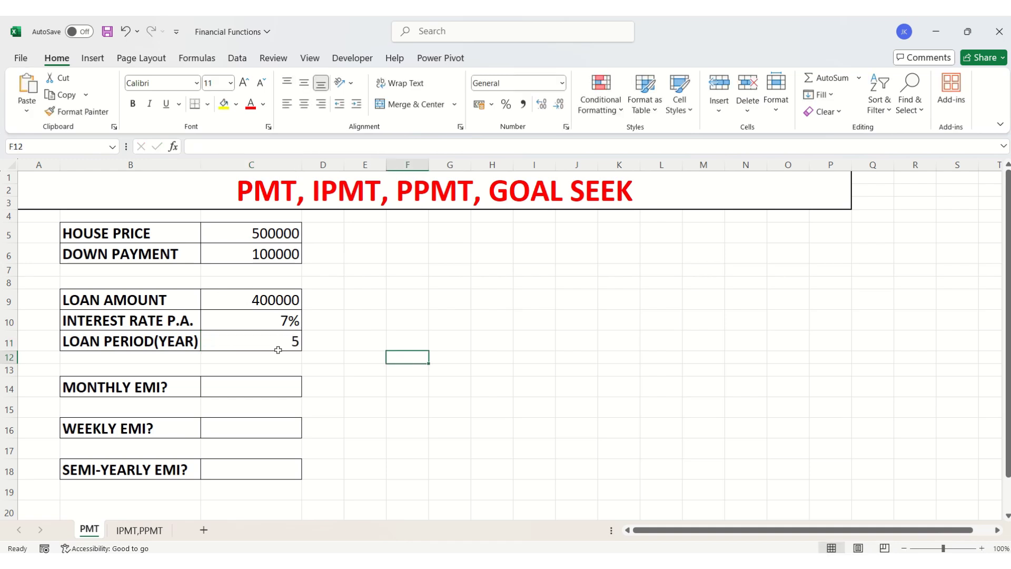
Inspect the formula and the cells it references behind the loan amount in C9.
click(298, 302)
text(=C5-C6)
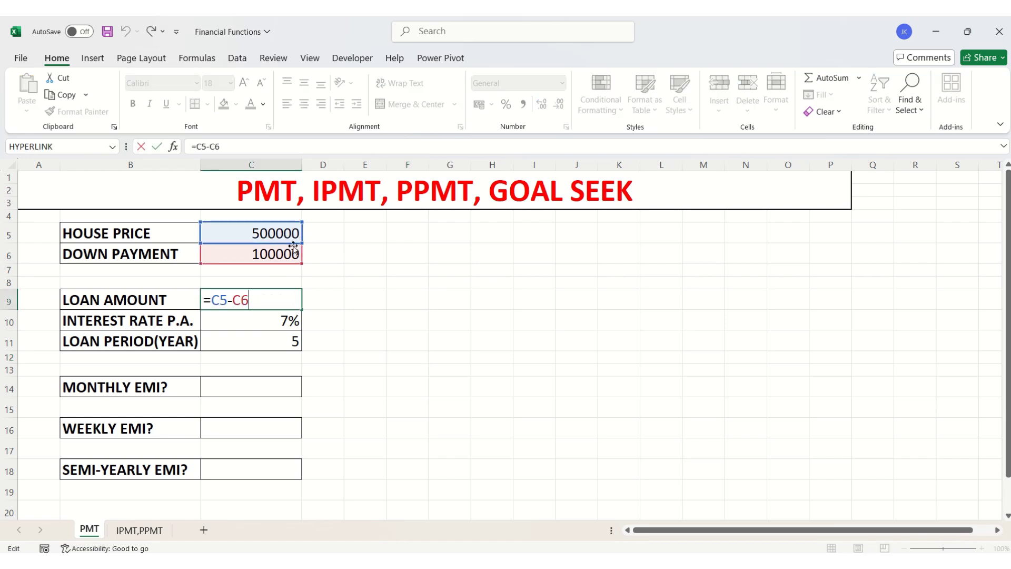
click(324, 306)
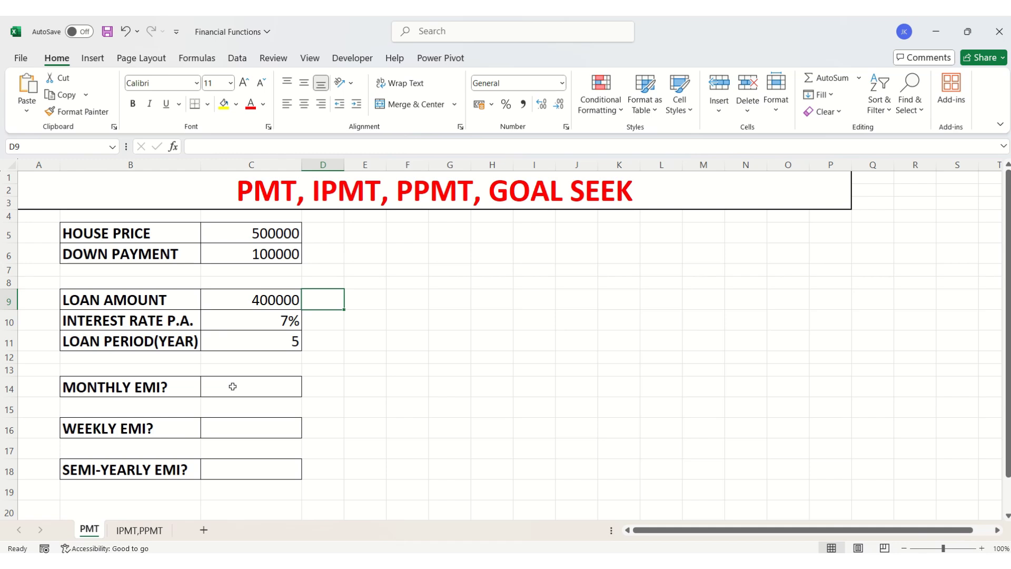
Calculate the monthly EMI in C14 with the formula =PMT(C10/12,C11*12,C9).
click(261, 389)
double_click(261, 388)
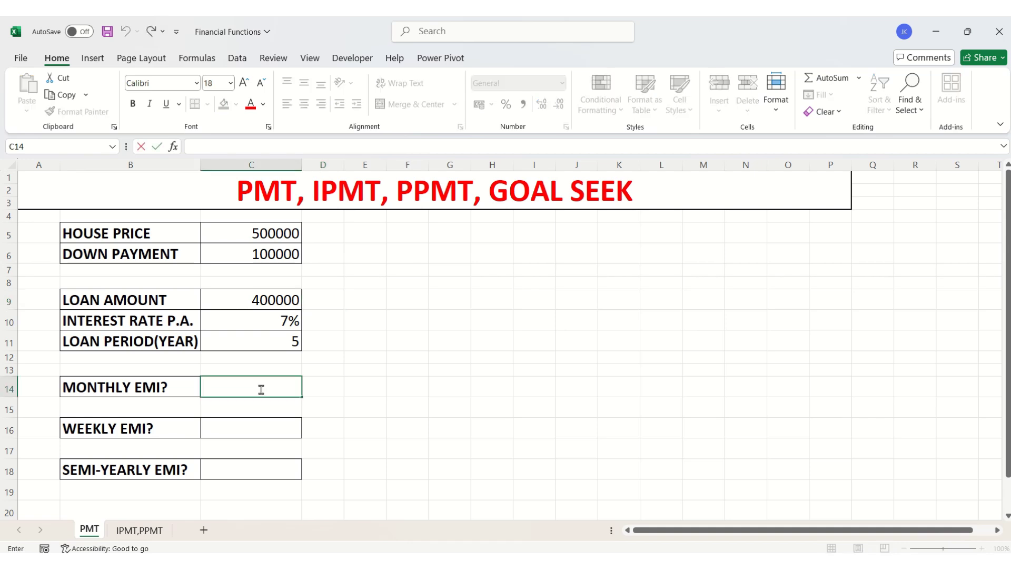
text(=PM)
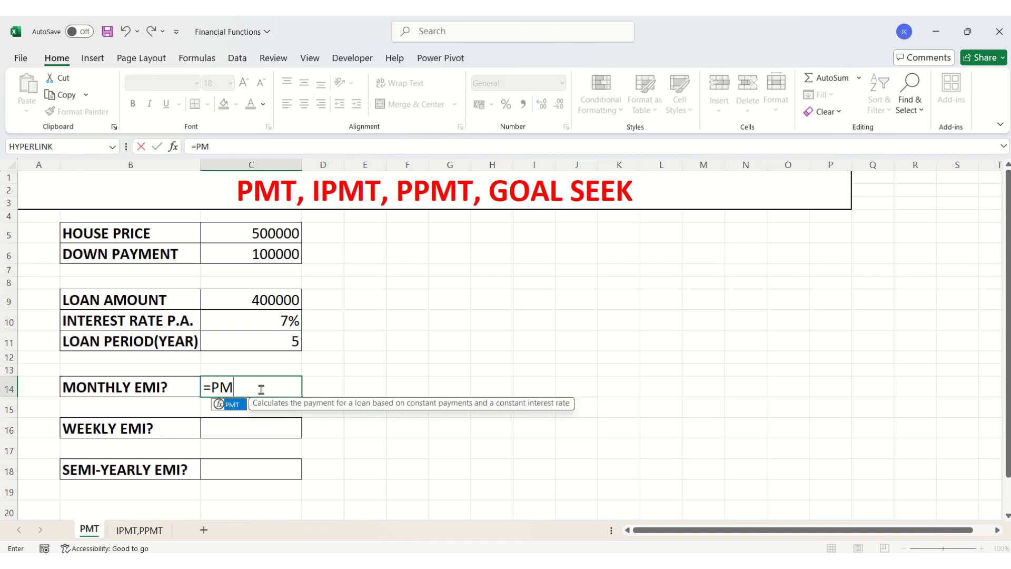
text(T)
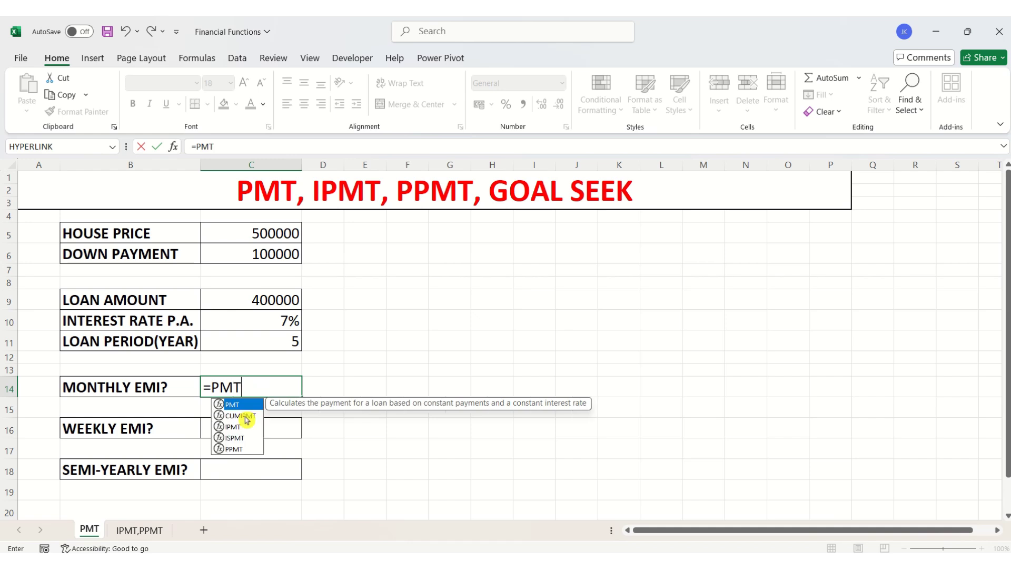
double_click(244, 405)
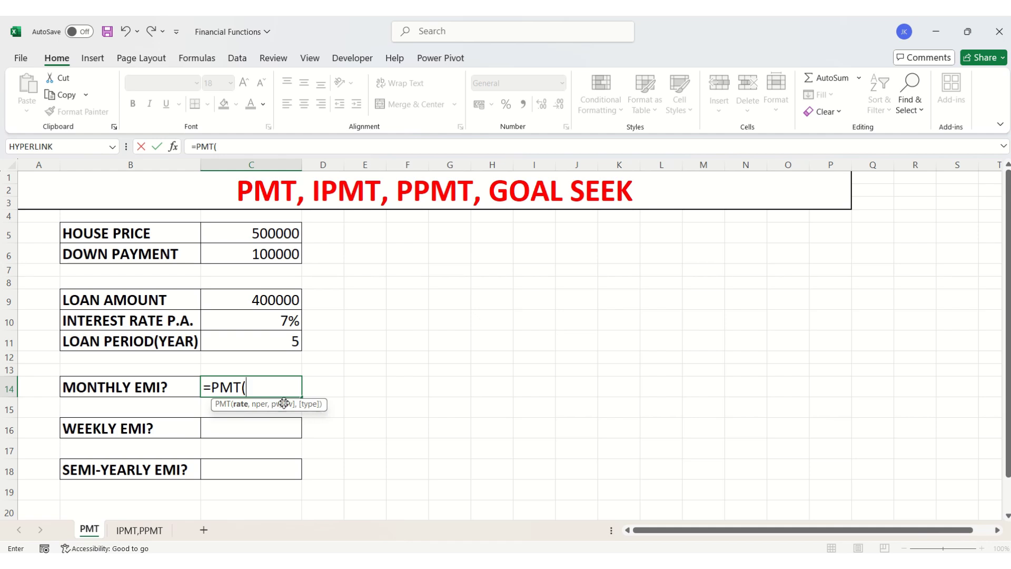
click(248, 323)
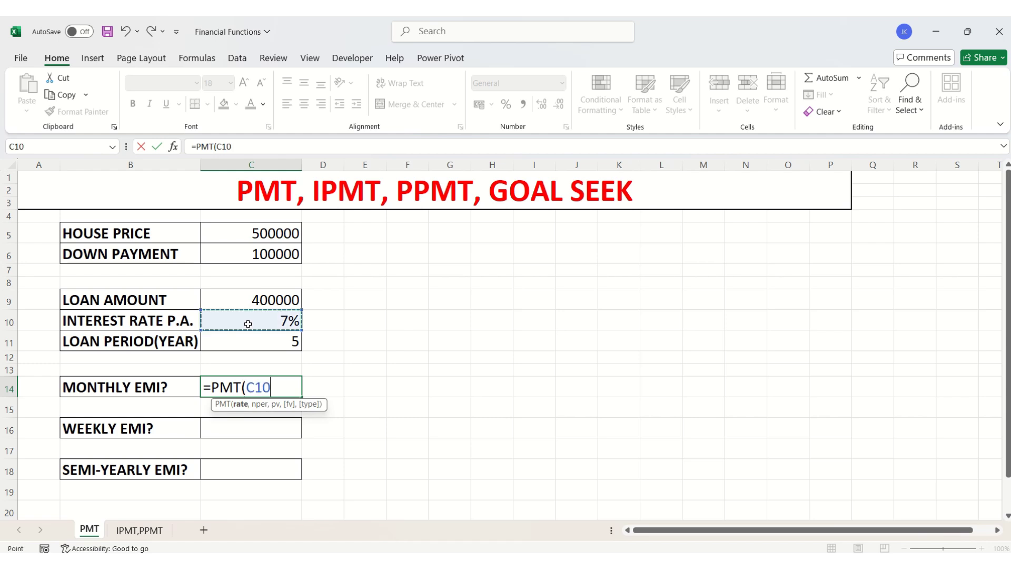
text(/12)
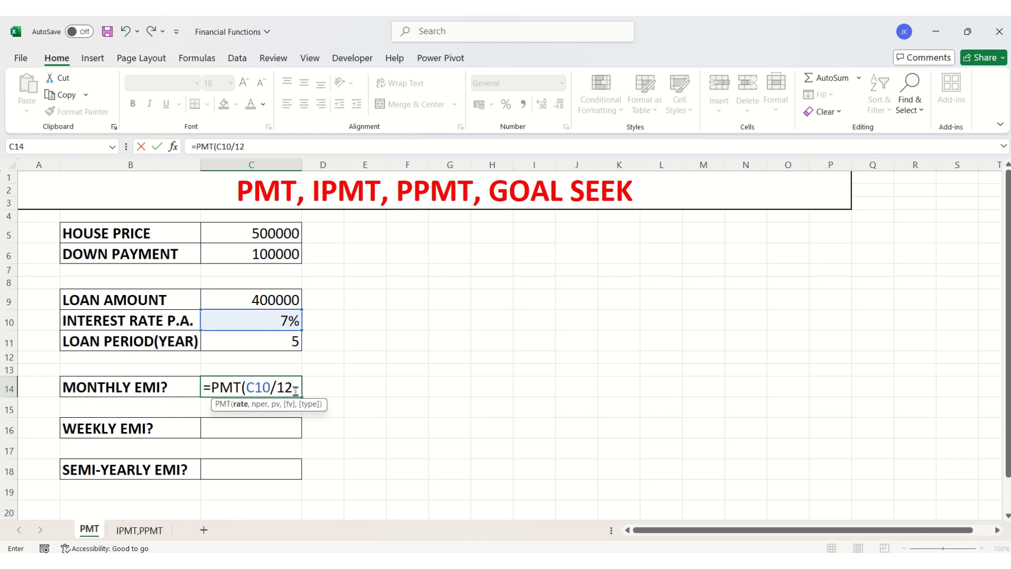
text(,)
click(276, 342)
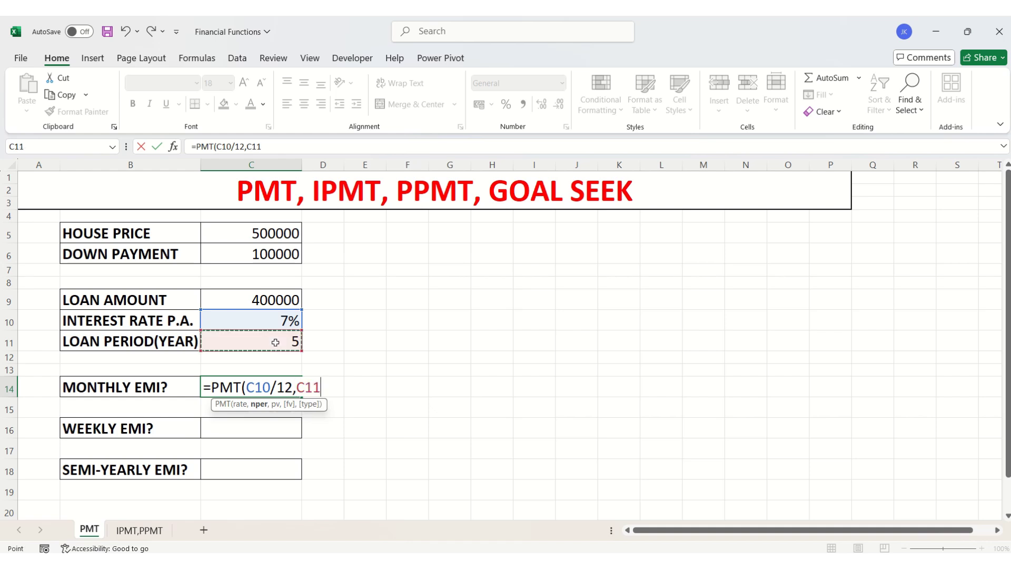
text(*12)
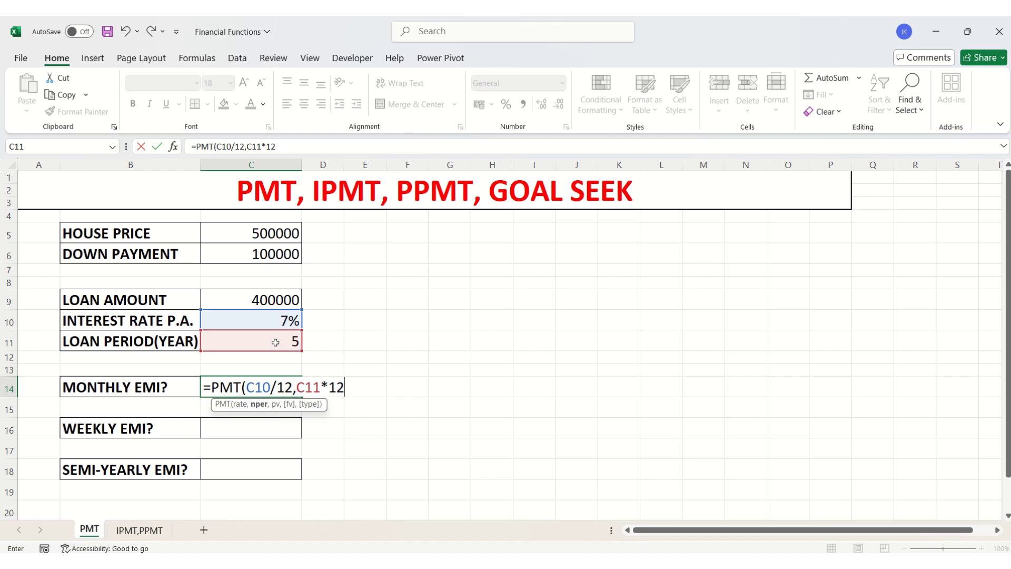
text(,)
click(248, 299)
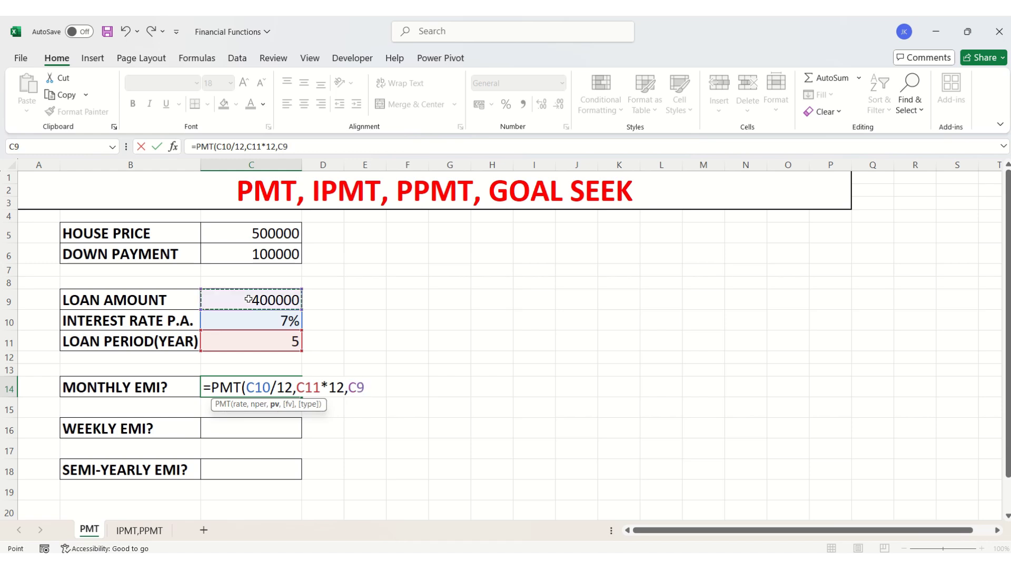
key(Return)
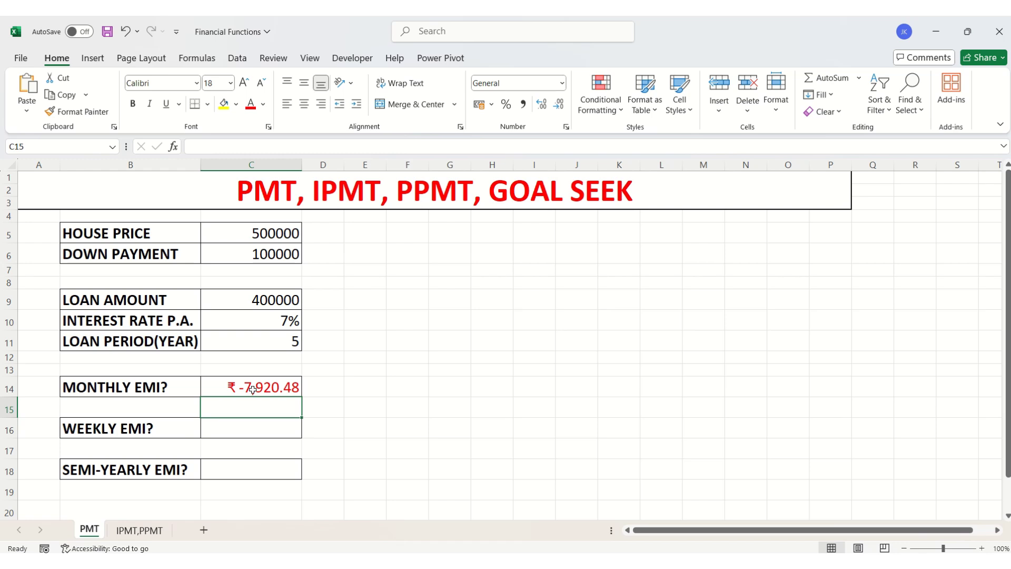
double_click(254, 299)
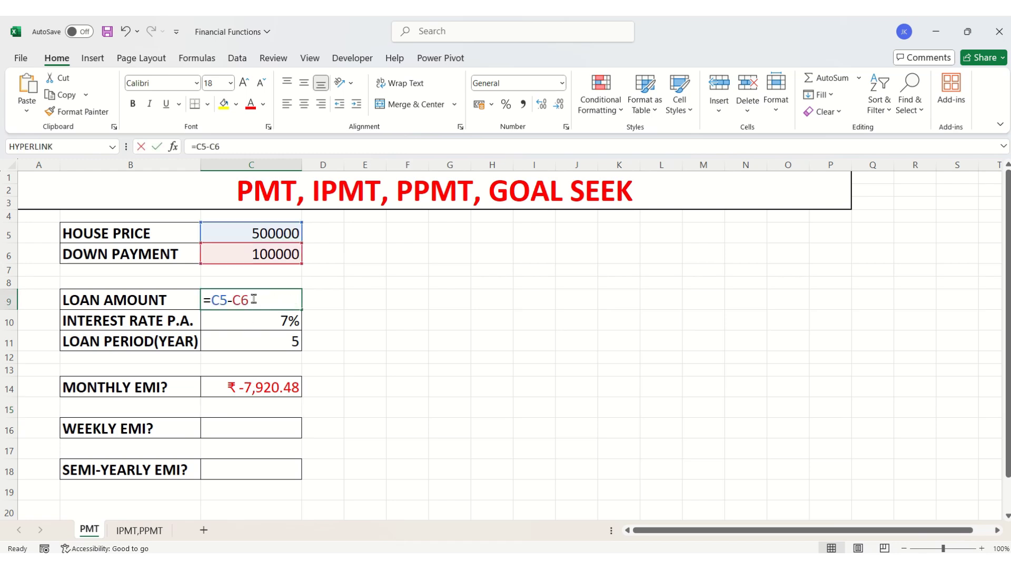
click(212, 300)
click(450, 270)
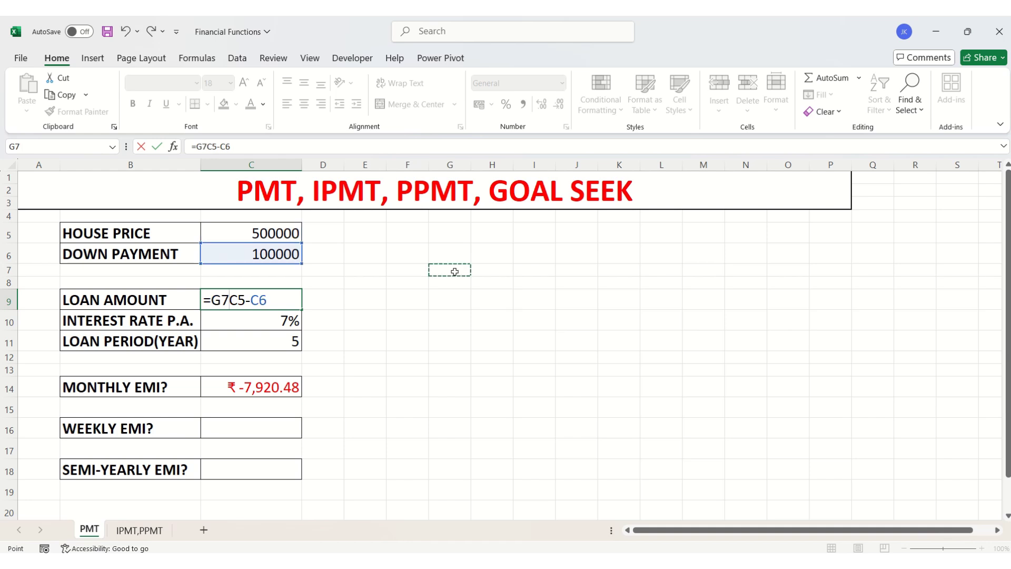
click(250, 232)
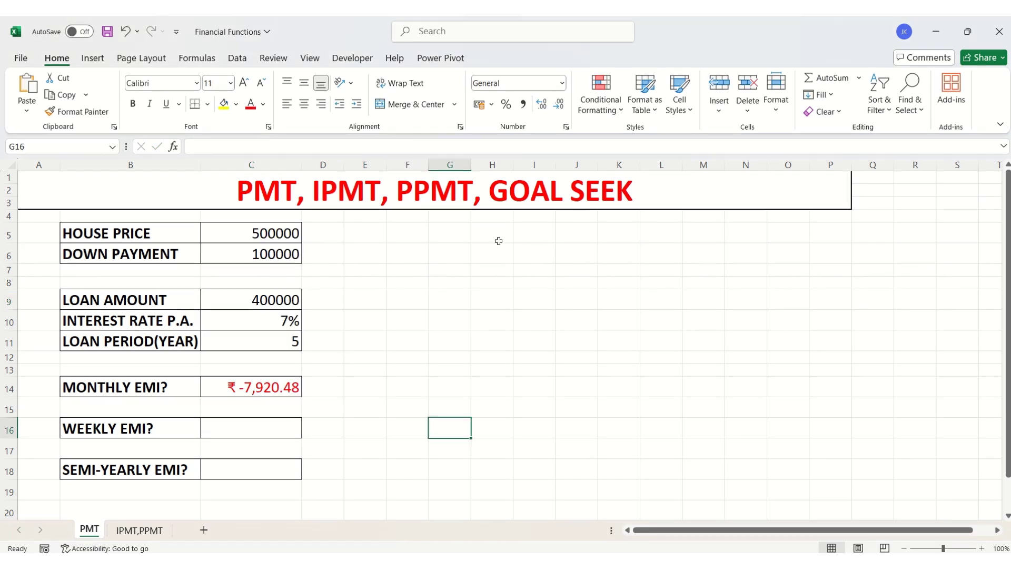
Put a minus sign before PMT in the monthly EMI formula so it reads =-PMT(C10/12,C11*12,C9).
click(228, 386)
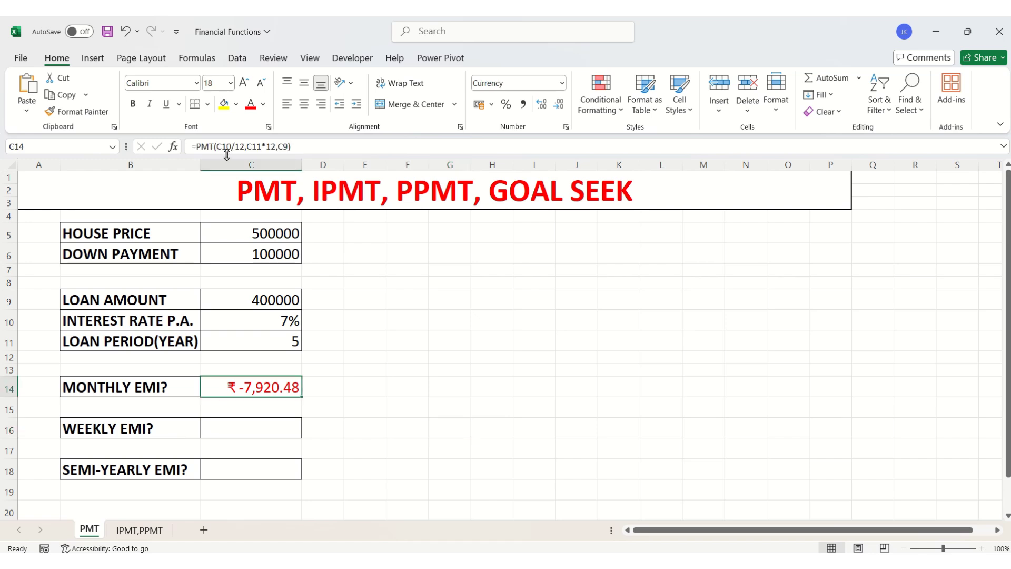
click(198, 146)
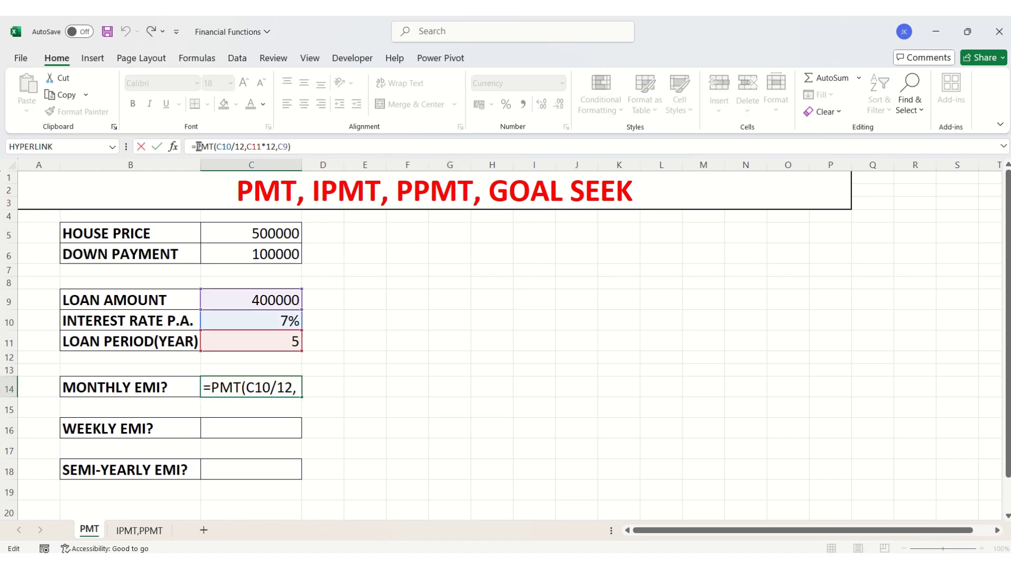
text(-)
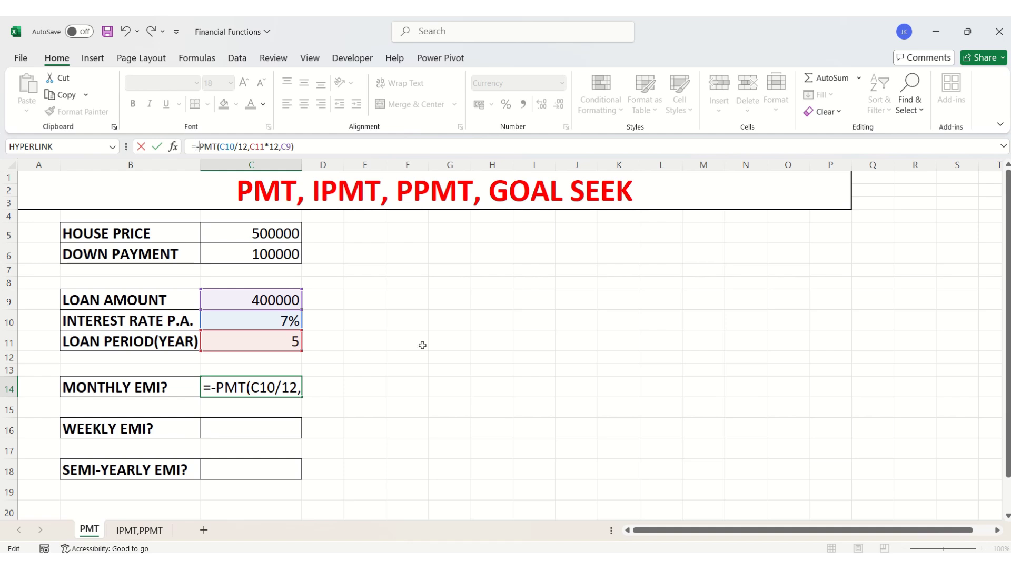
click(424, 398)
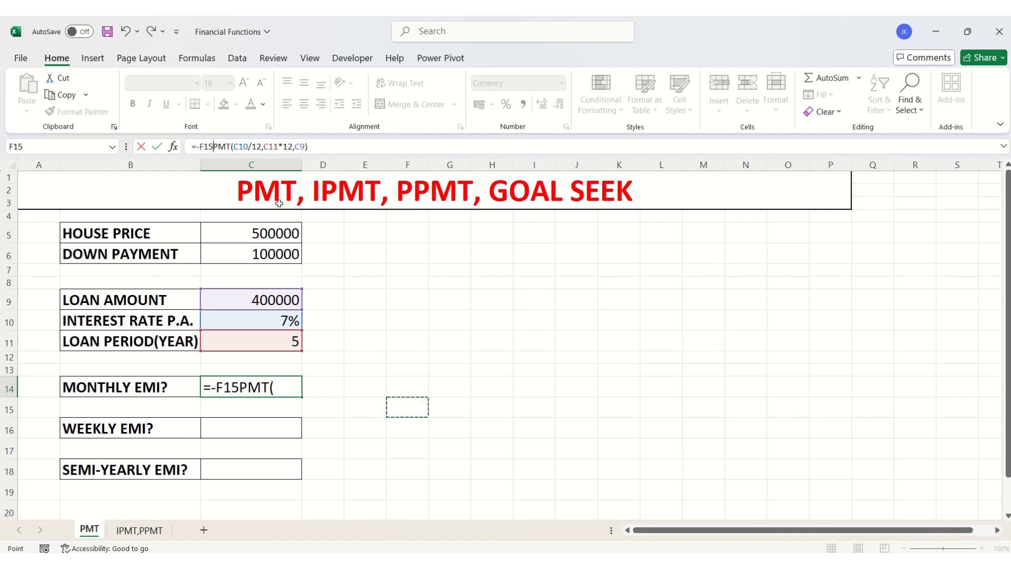
key(BackSpace)
key(BackSpace)
key(BackSpace)
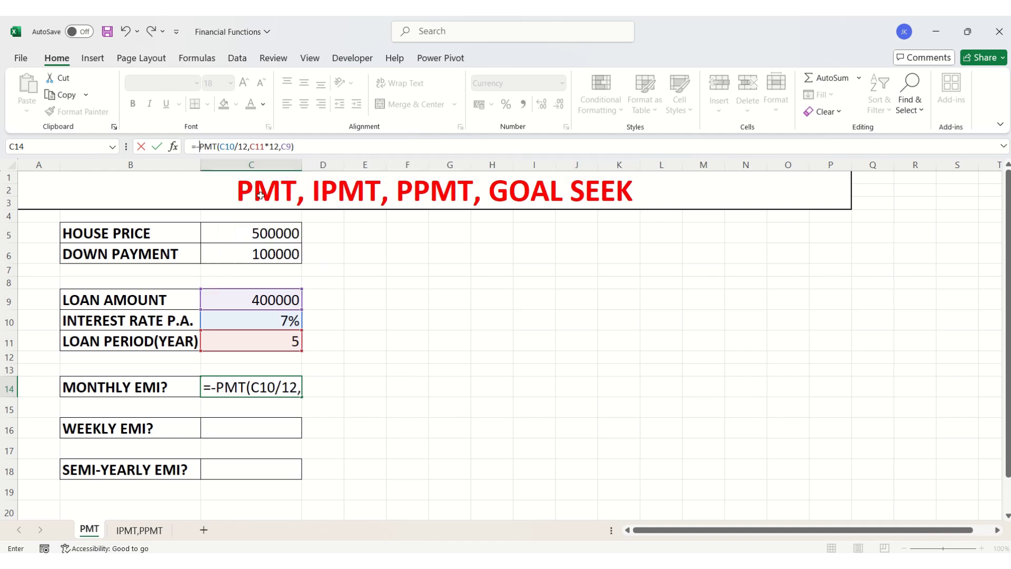
click(310, 147)
key(Return)
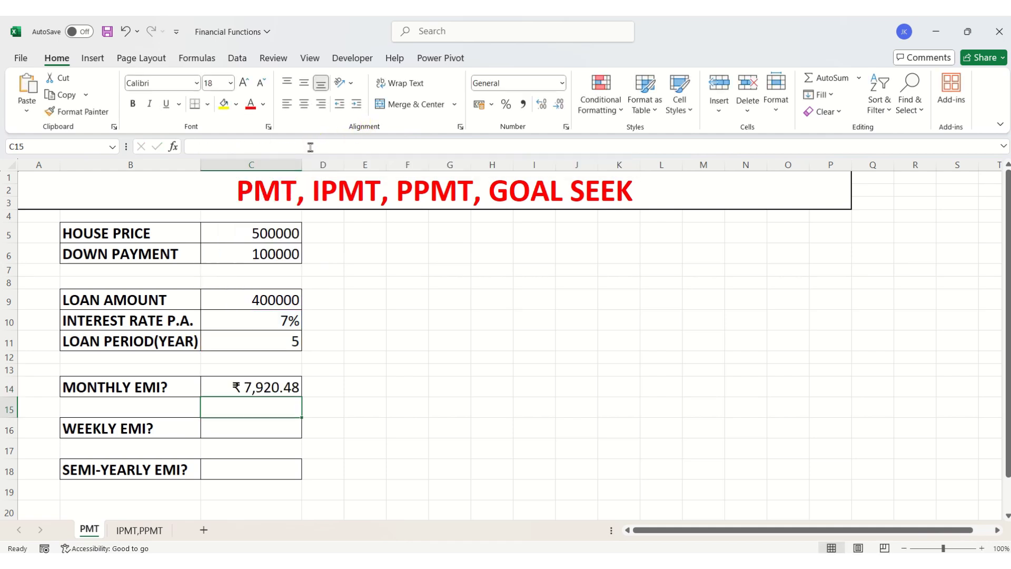
click(241, 390)
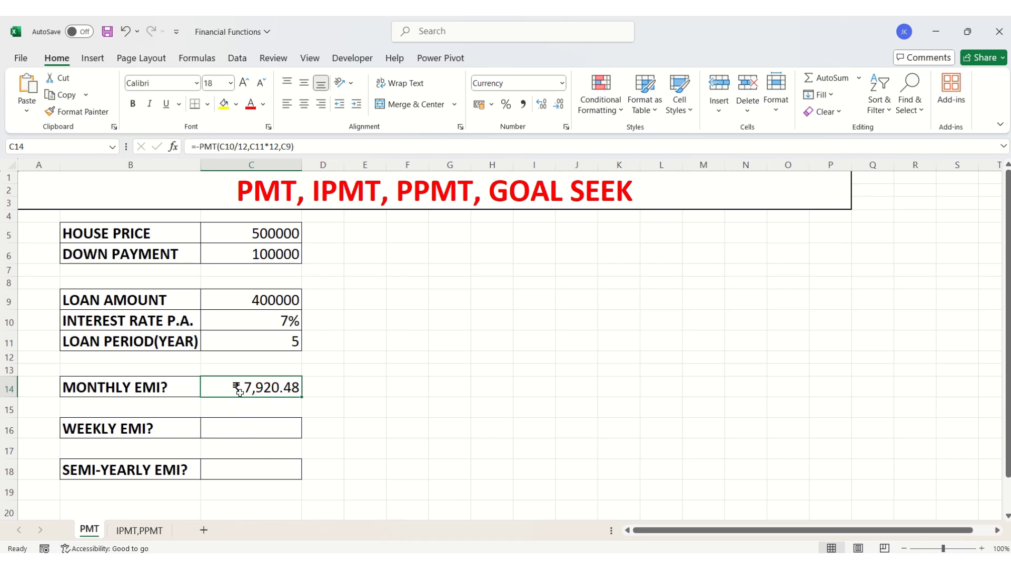
Calculate the weekly EMI in C16 with the formula =PMT(C10/52,C11*52,C9).
click(267, 430)
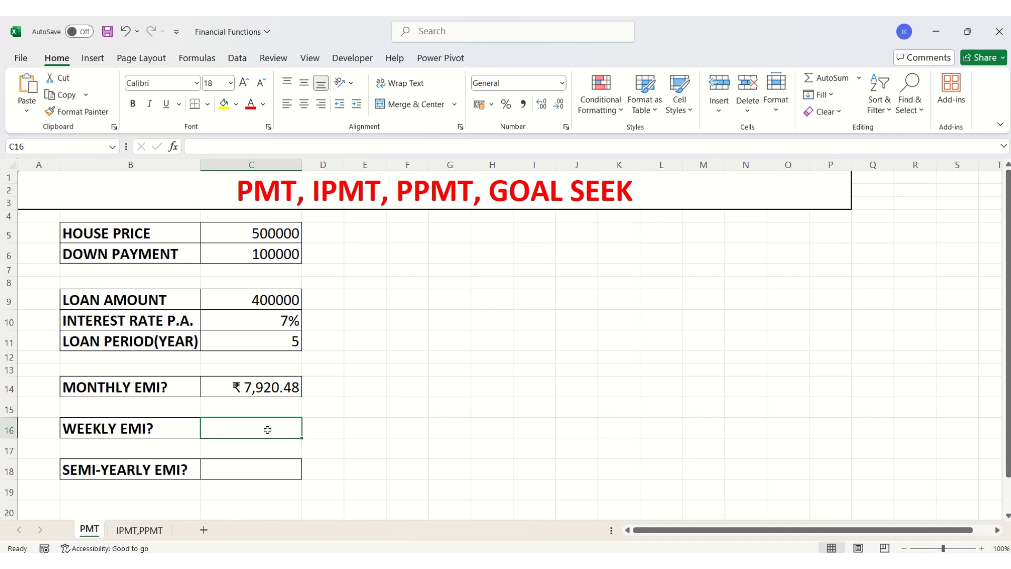
double_click(267, 429)
text(=)
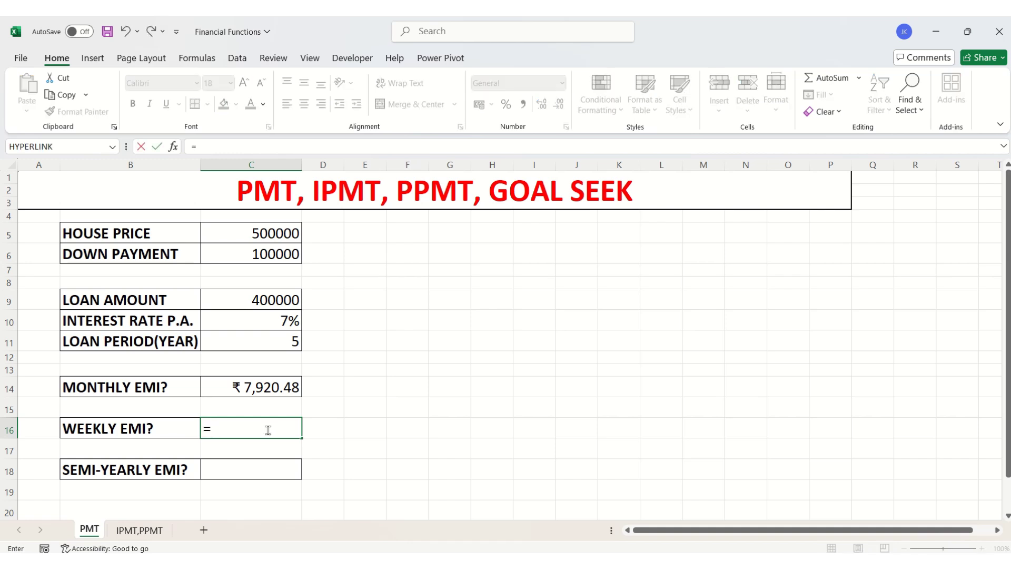
text(P)
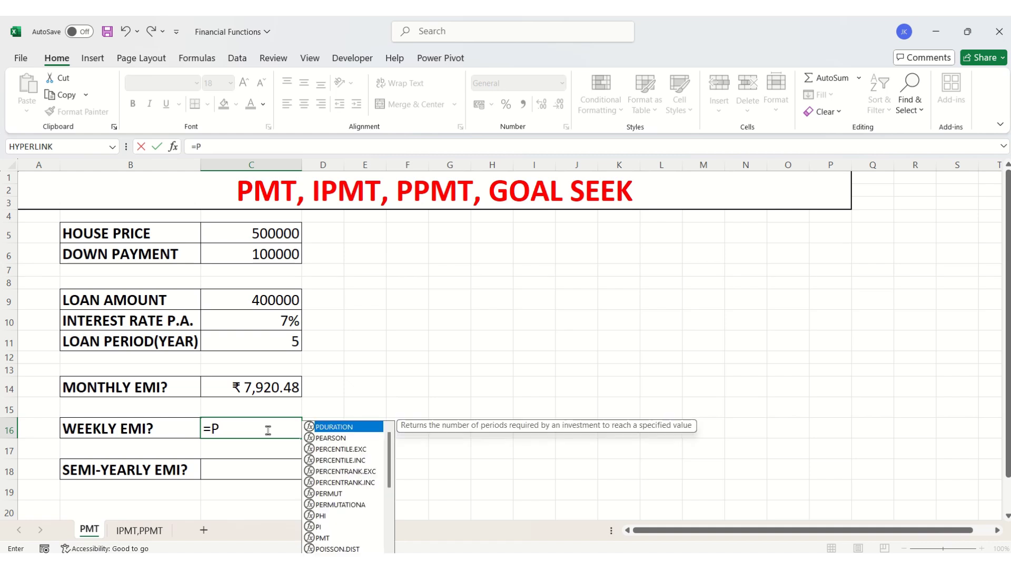
text(MT)
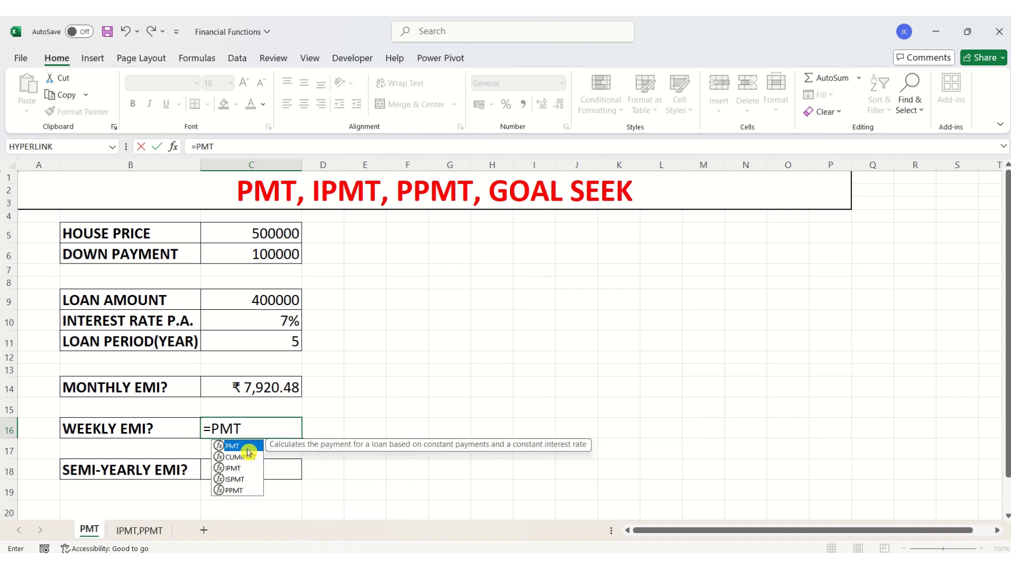
double_click(248, 449)
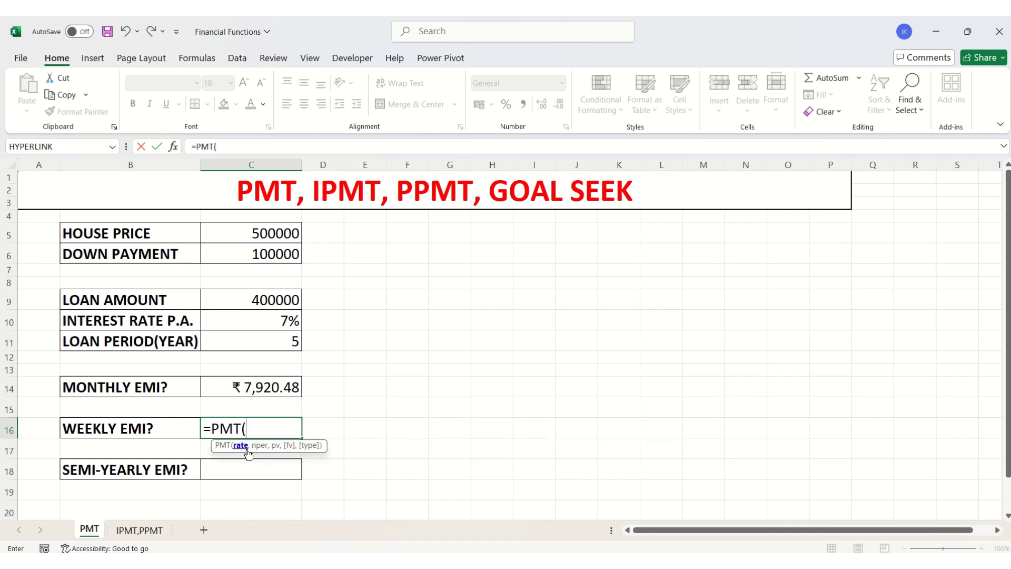
click(276, 320)
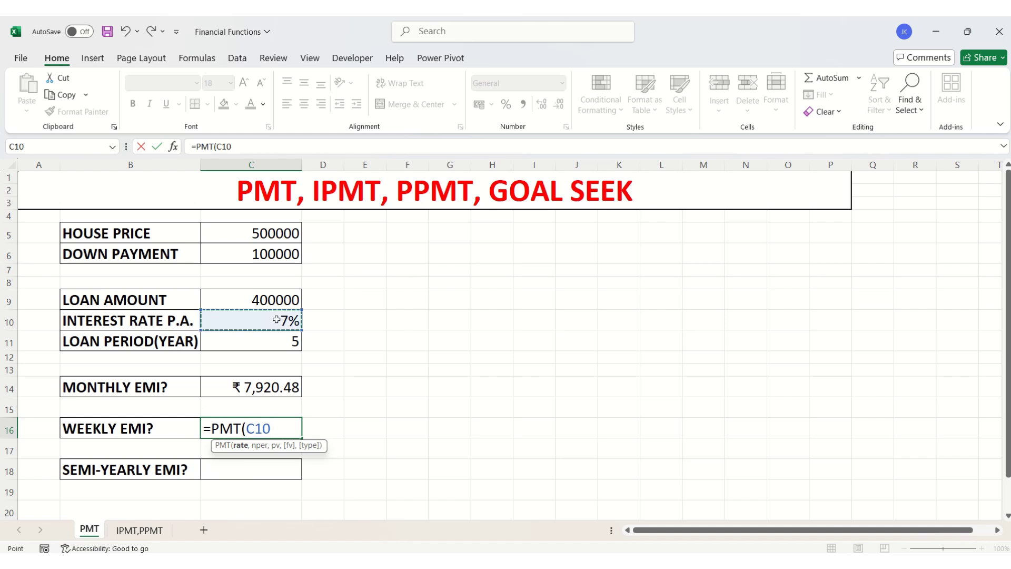
text(/52,)
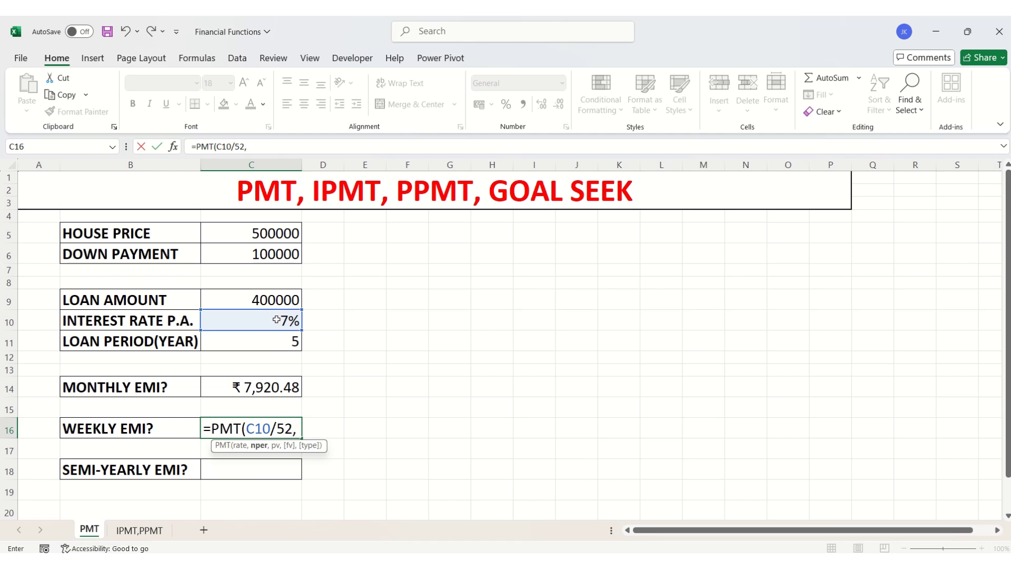
click(283, 344)
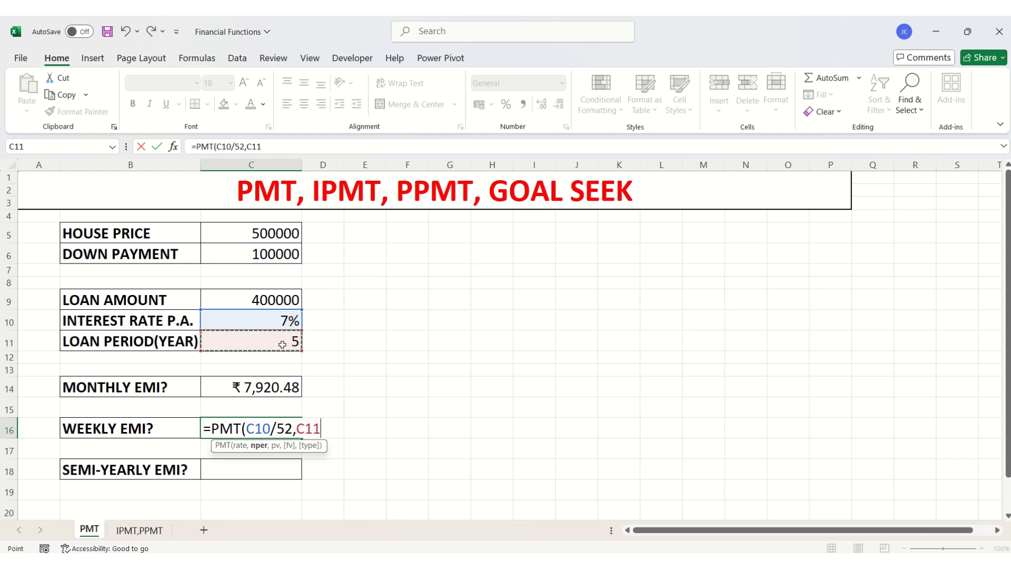
text(*52,)
click(257, 296)
key(Return)
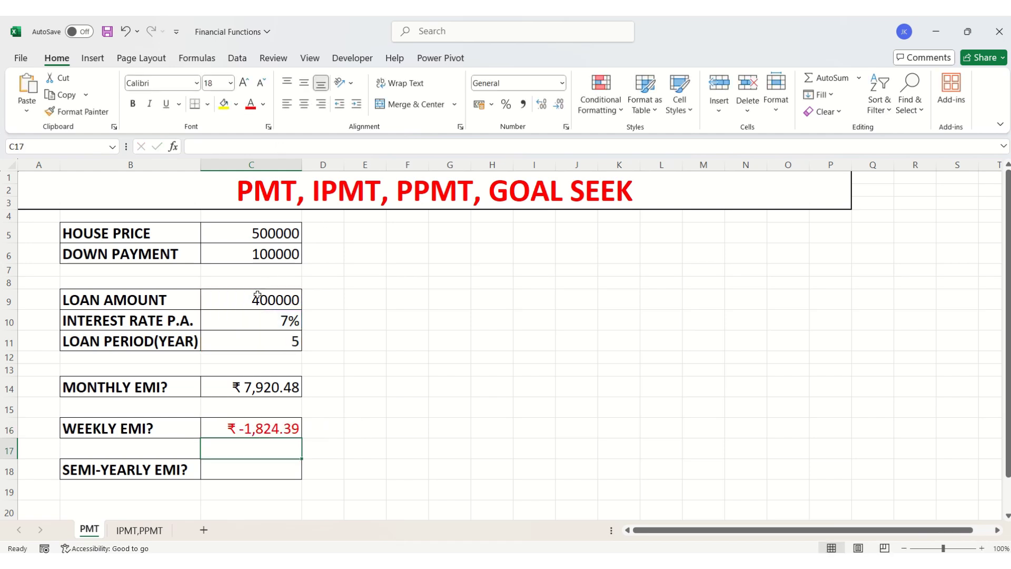
Put a minus sign before PMT in the weekly EMI formula so it reads =-PMT(C10/52,C11*52,C9).
click(223, 427)
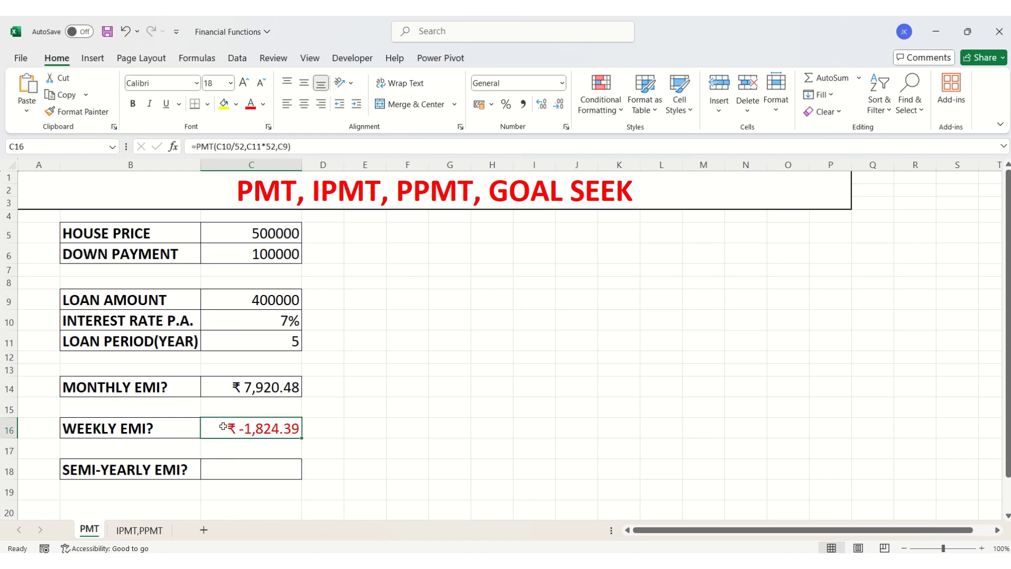
click(199, 149)
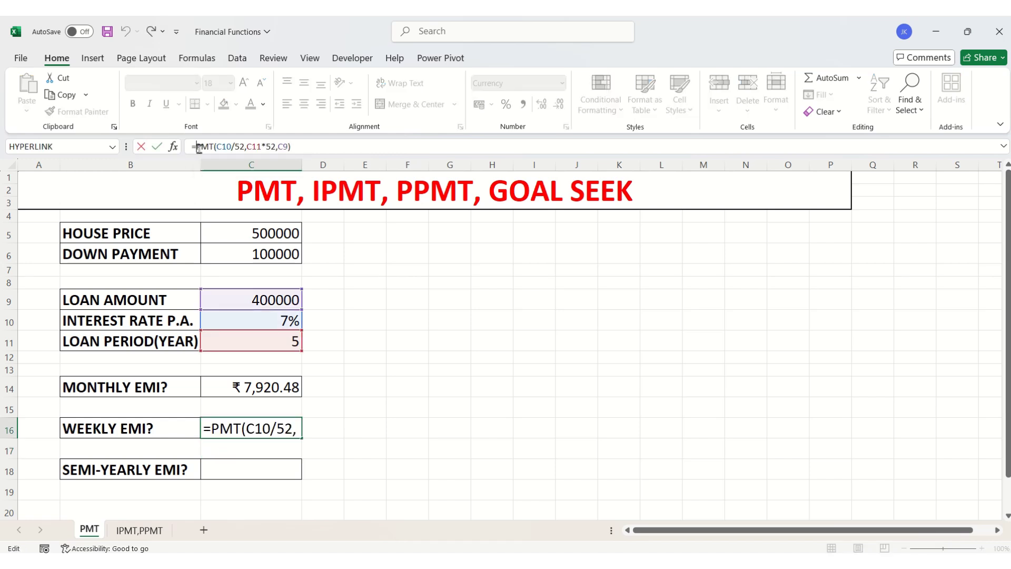
text(-)
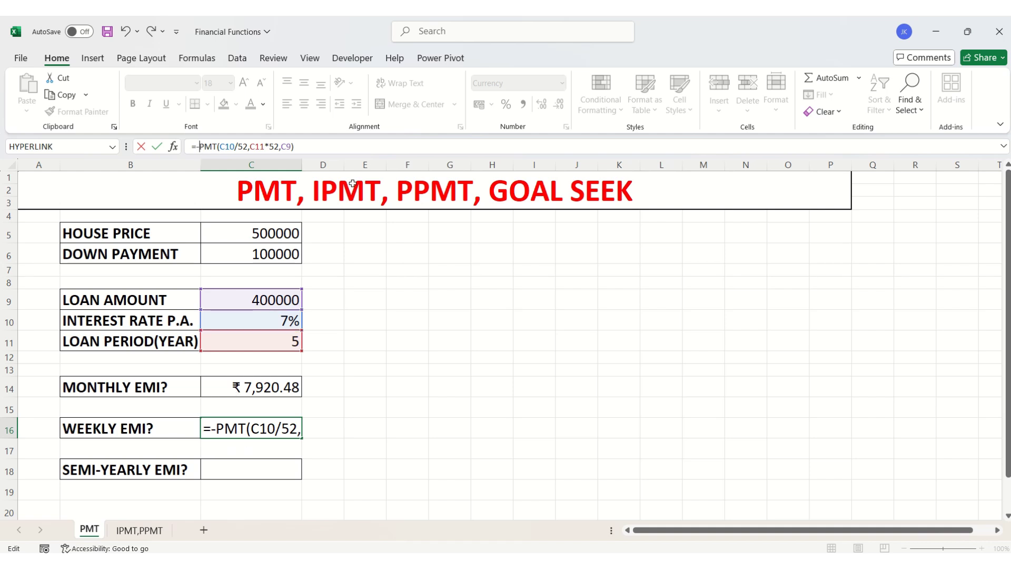
click(346, 147)
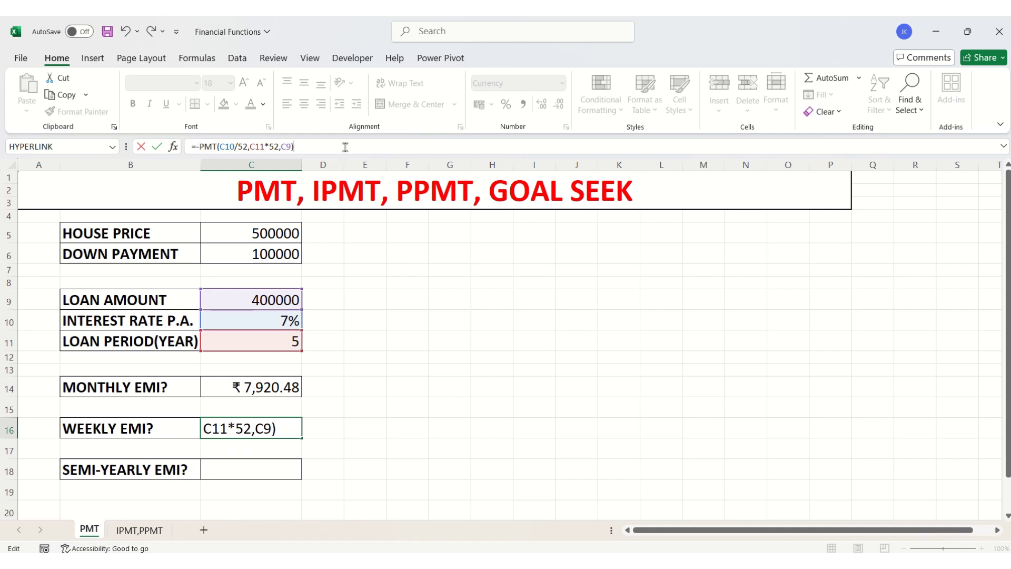
key(Return)
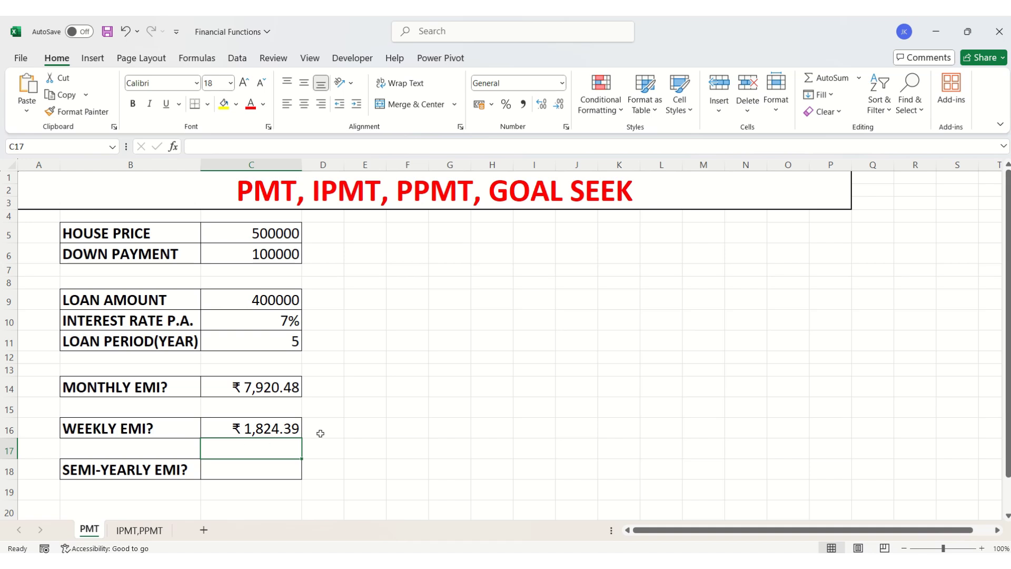
Calculate the semi-yearly EMI in C18 as a positive amount with the formula =-PMT(C10/2,C11*2,C9).
double_click(225, 467)
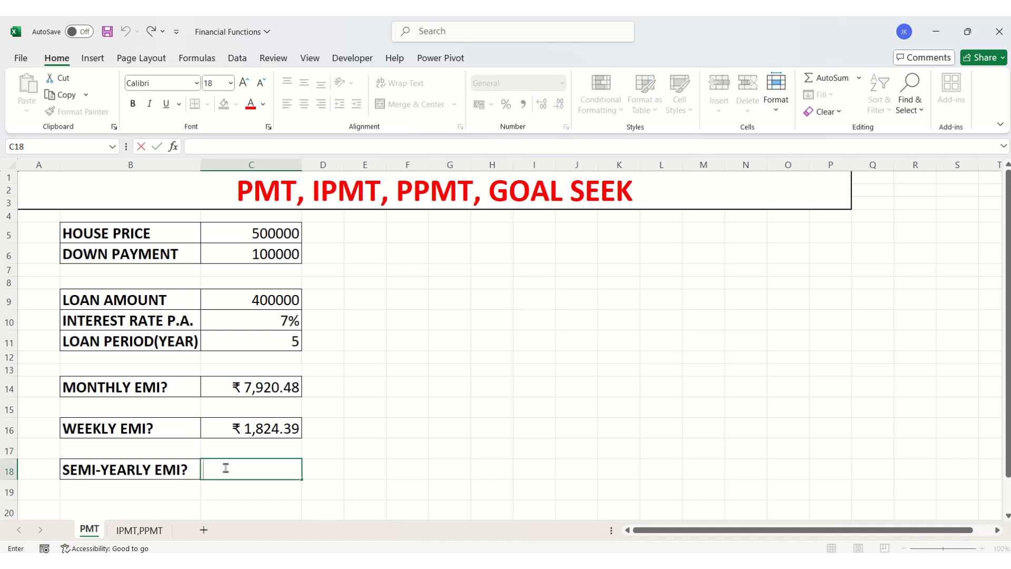
text(=-PMT)
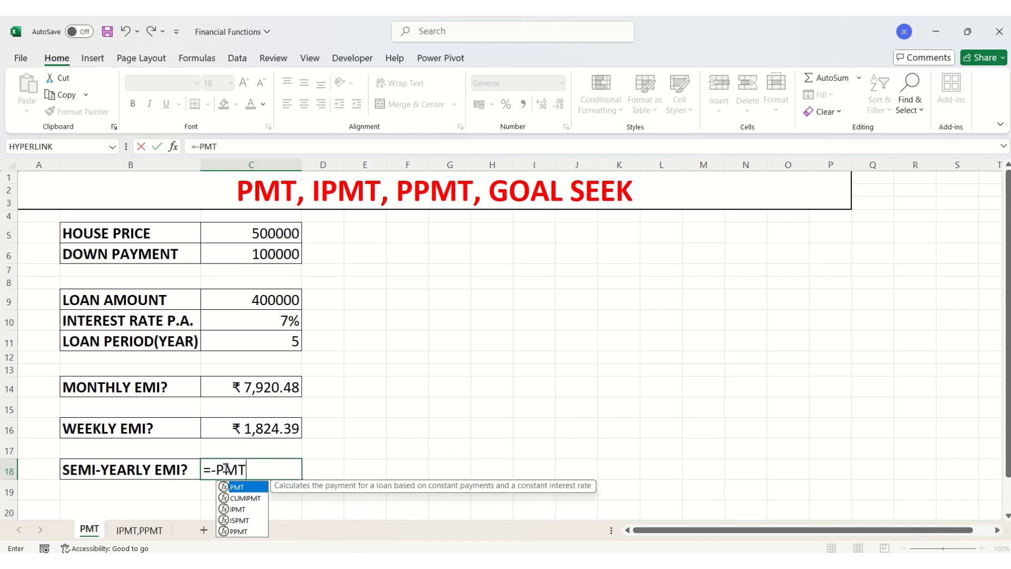
double_click(237, 486)
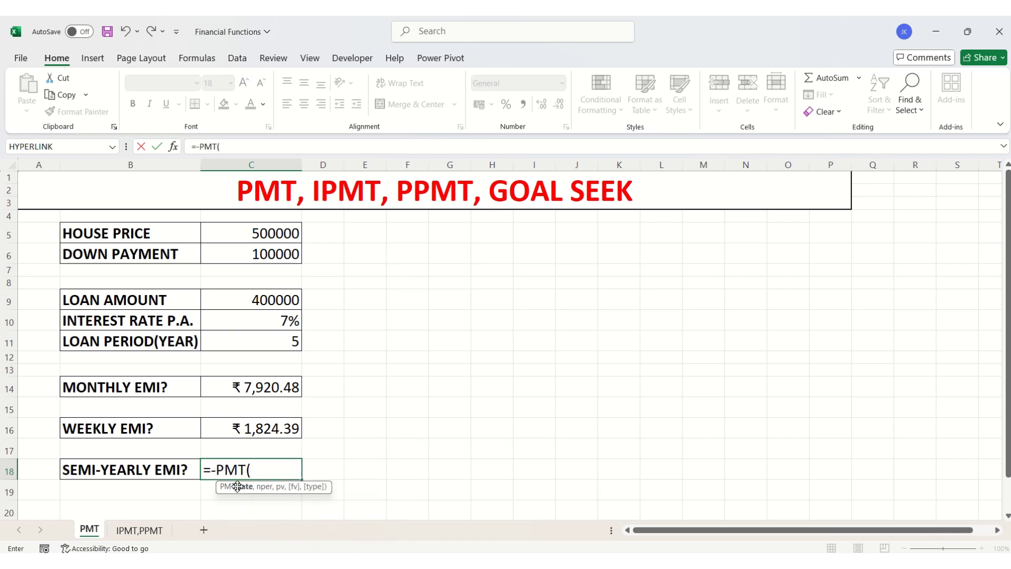
click(283, 319)
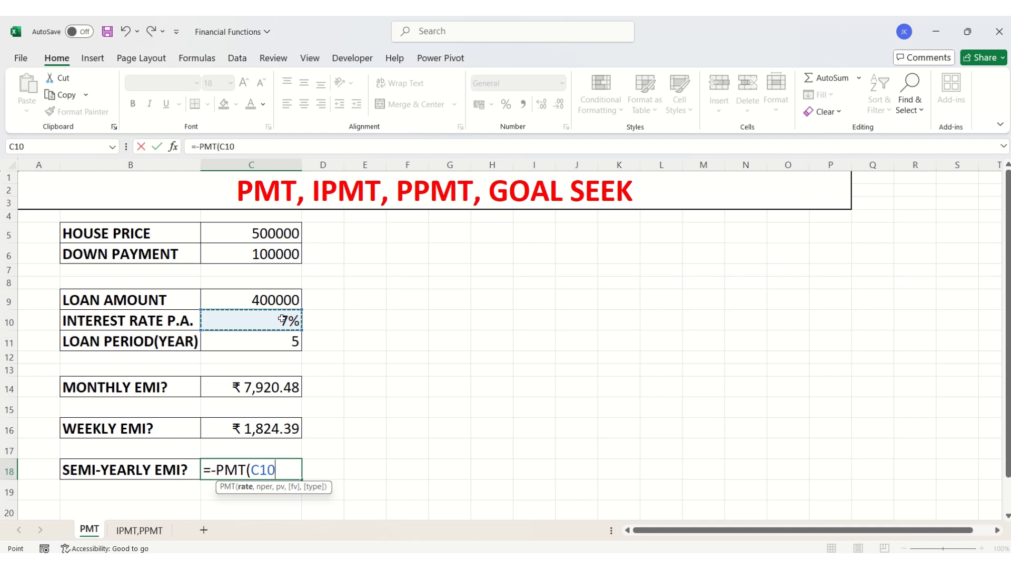
text(2)
key(BackSpace)
text(/2,)
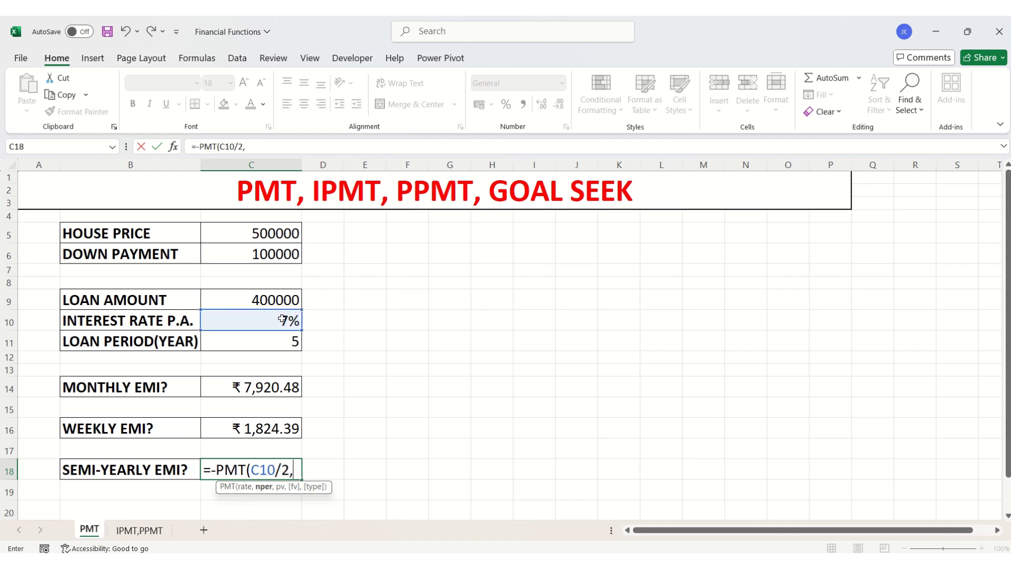
click(275, 347)
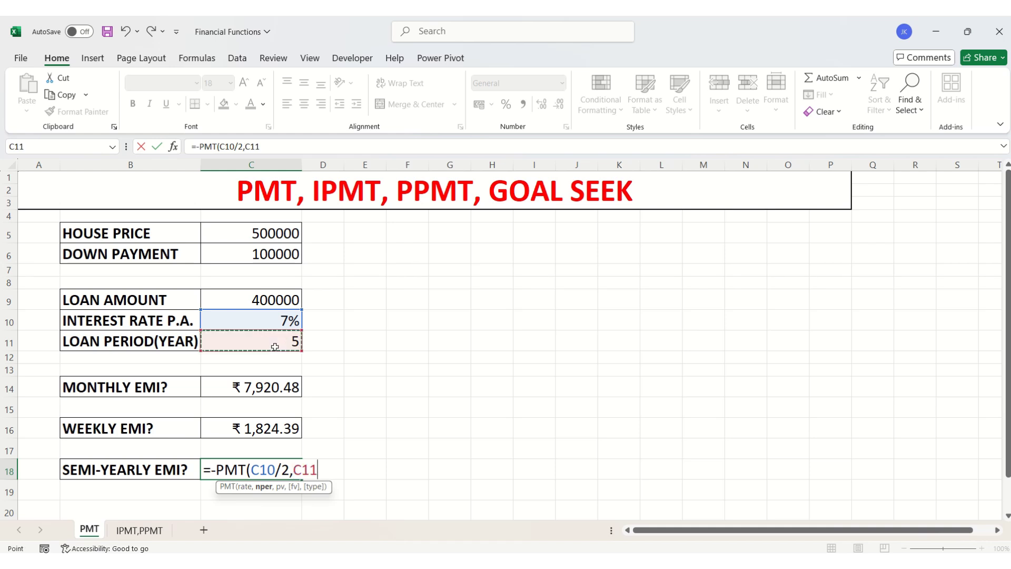
text(*2,)
click(271, 297)
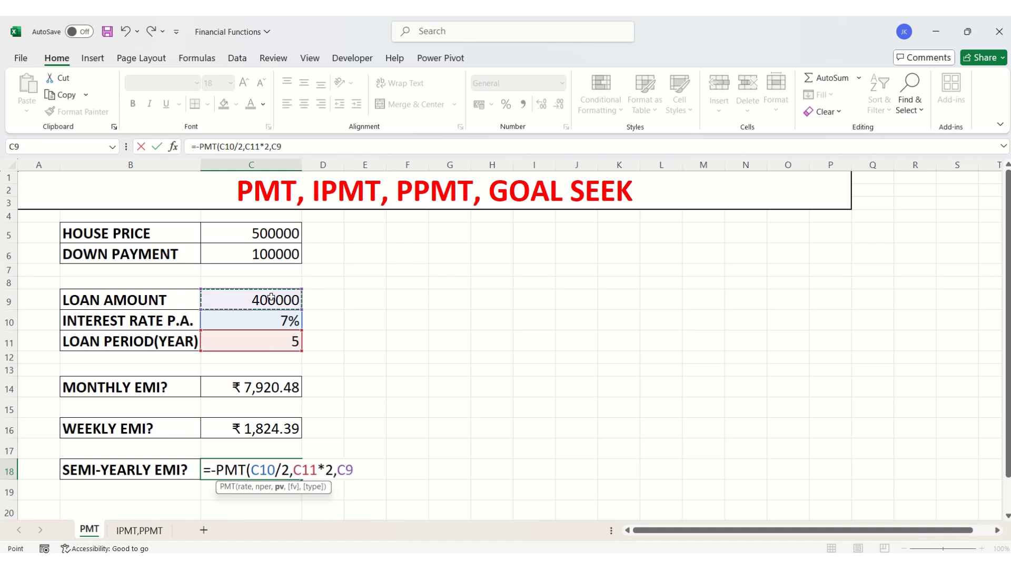
key(Return)
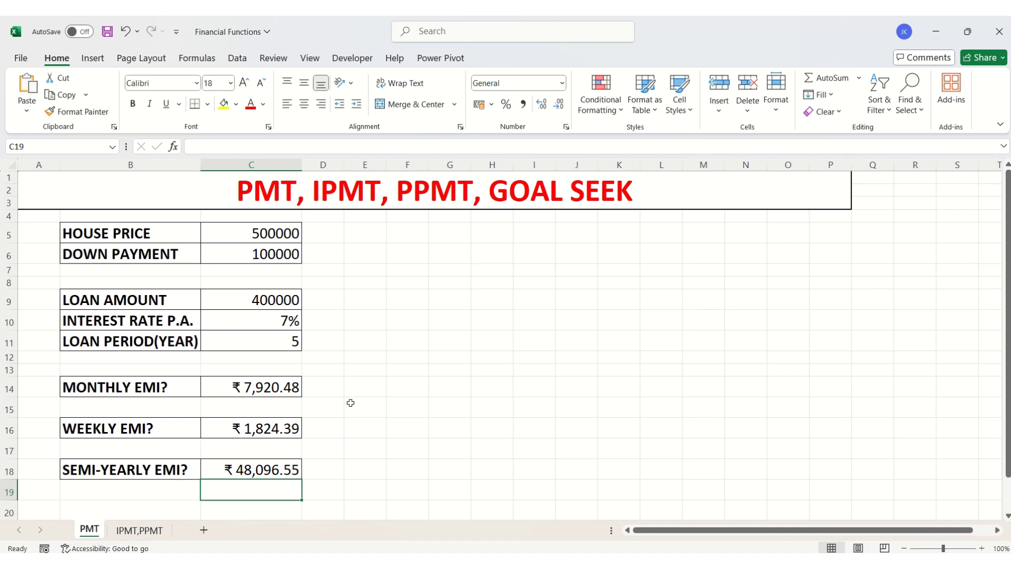
Run Goal Seek to bring the monthly EMI in C14 to 8000 by changing the down payment in C6, and keep the solution.
click(222, 386)
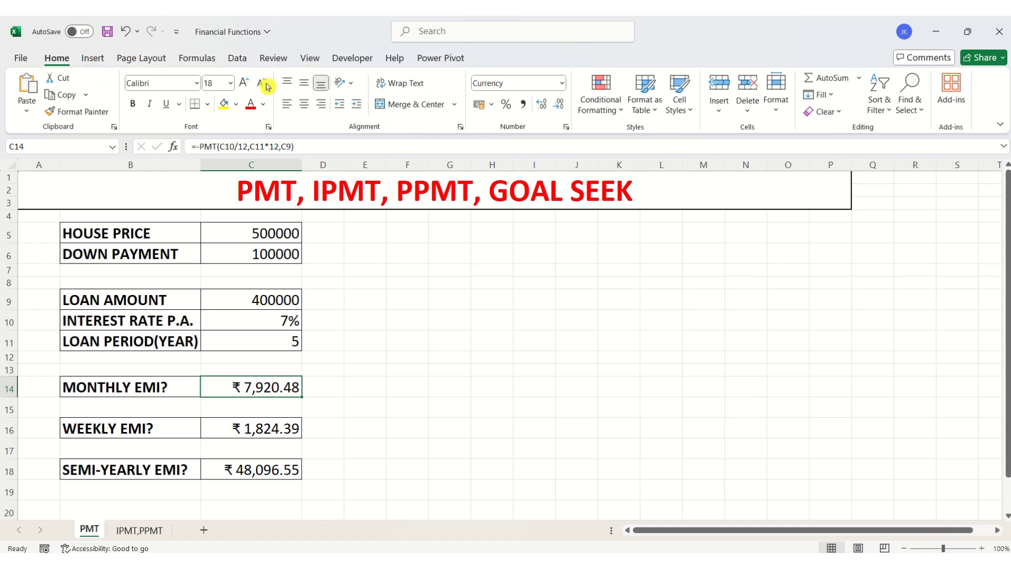
click(240, 59)
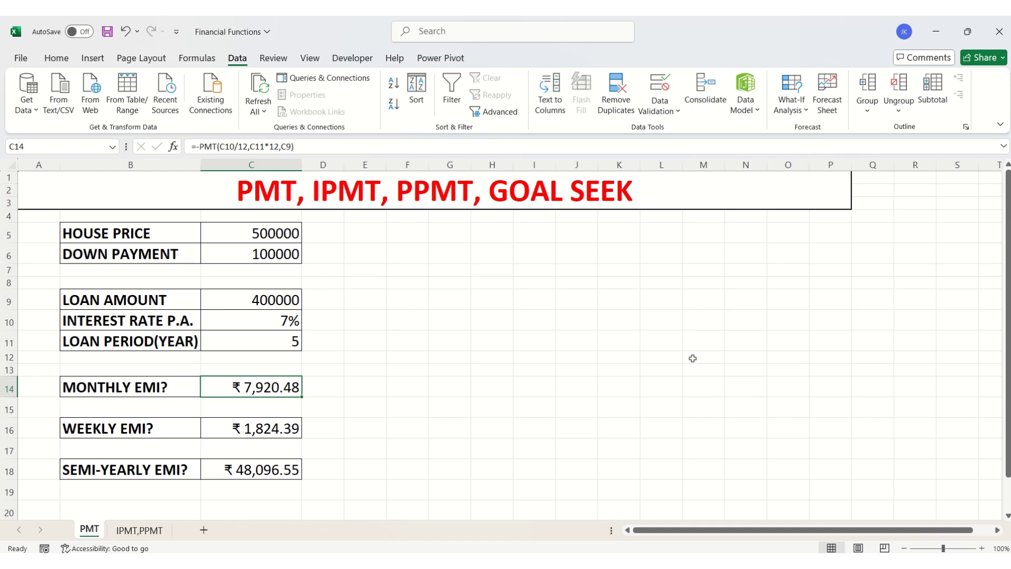
click(792, 117)
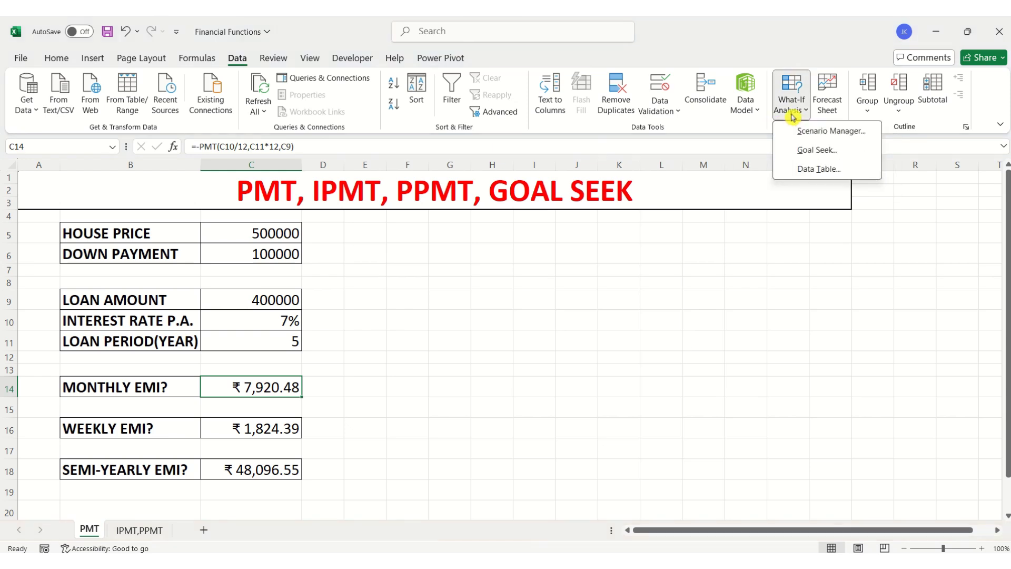
click(811, 151)
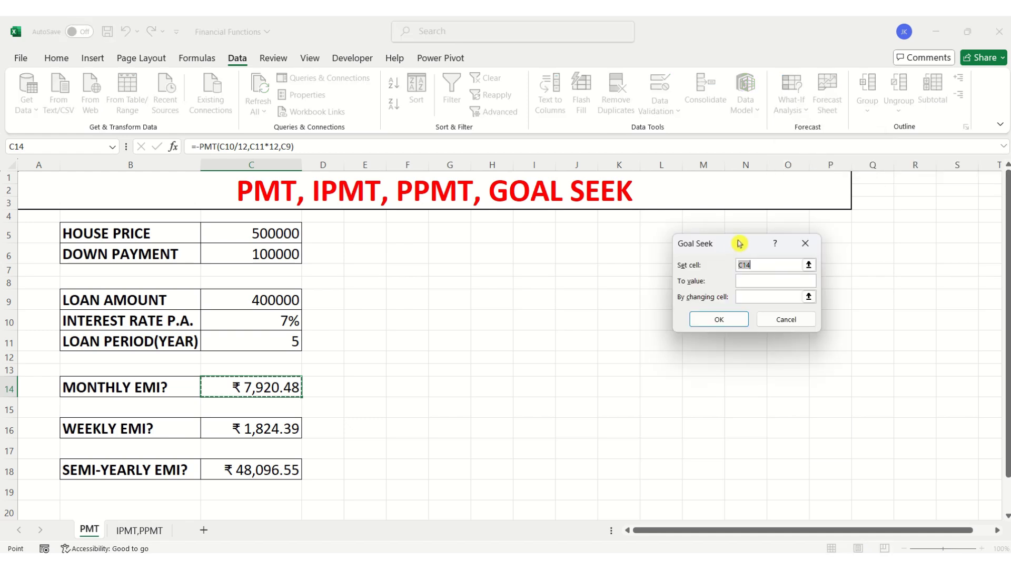
drag(739, 243, 567, 225)
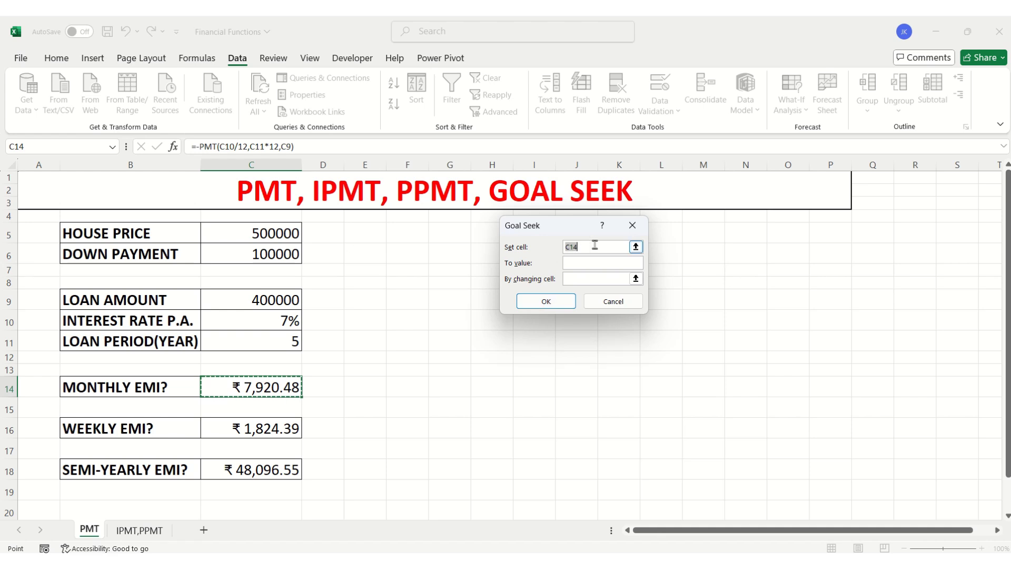
click(586, 263)
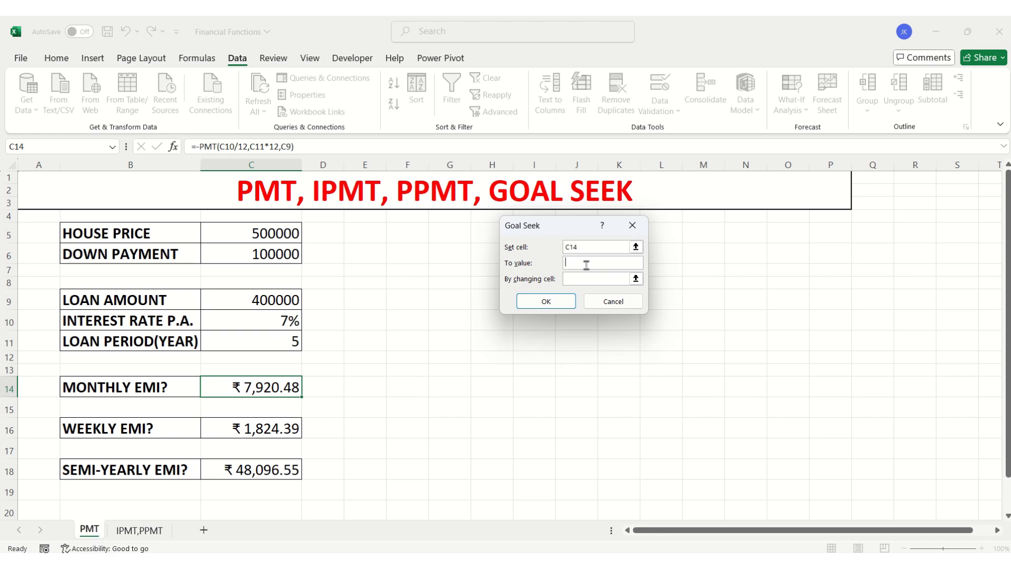
text(8000)
click(636, 279)
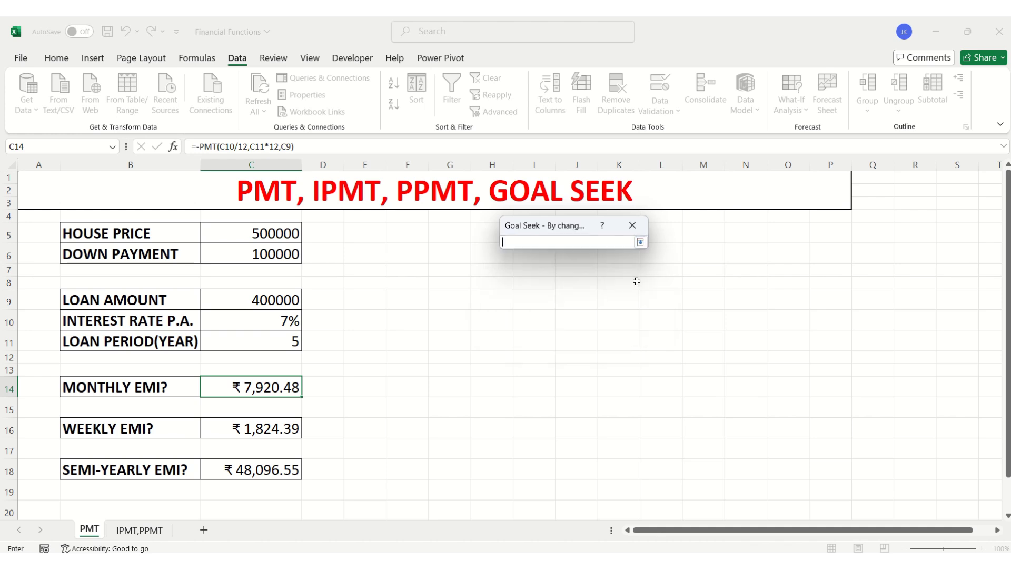
click(243, 253)
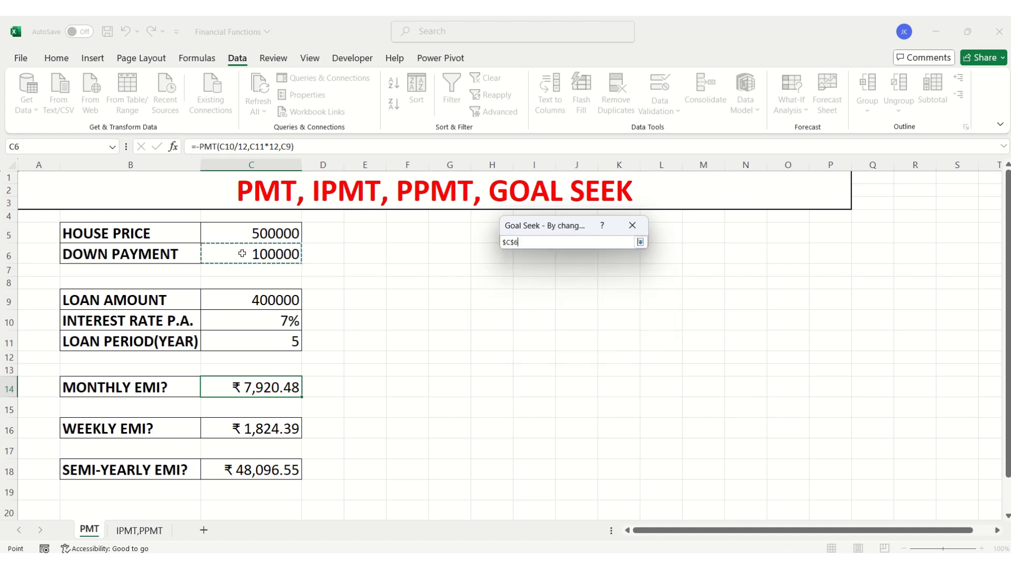
click(641, 243)
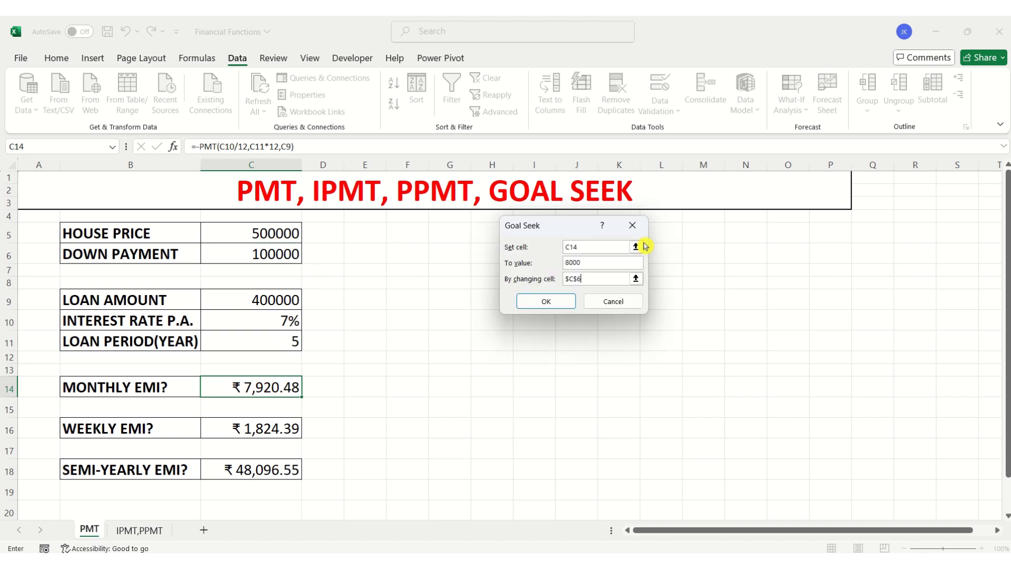
click(552, 303)
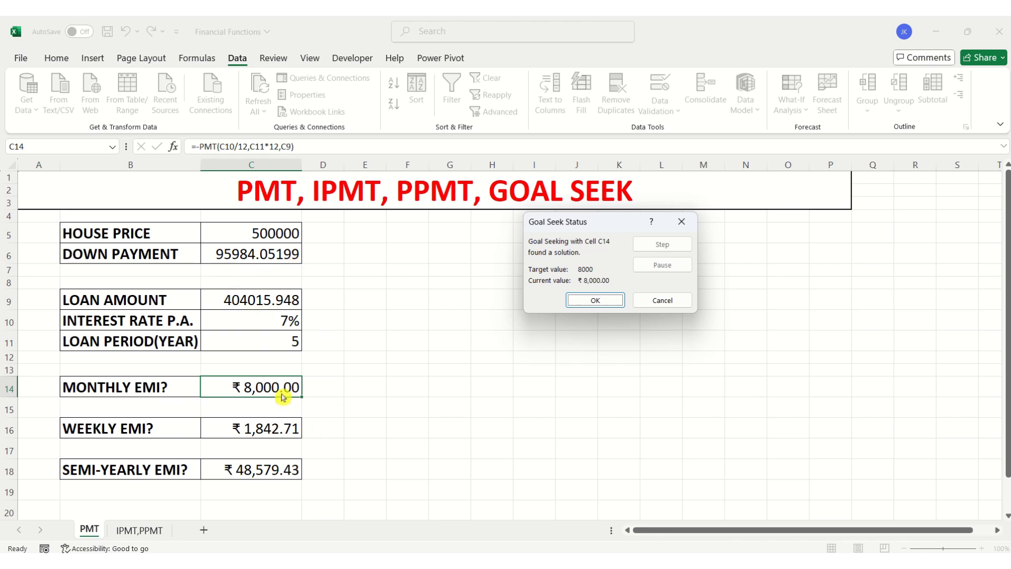
click(589, 304)
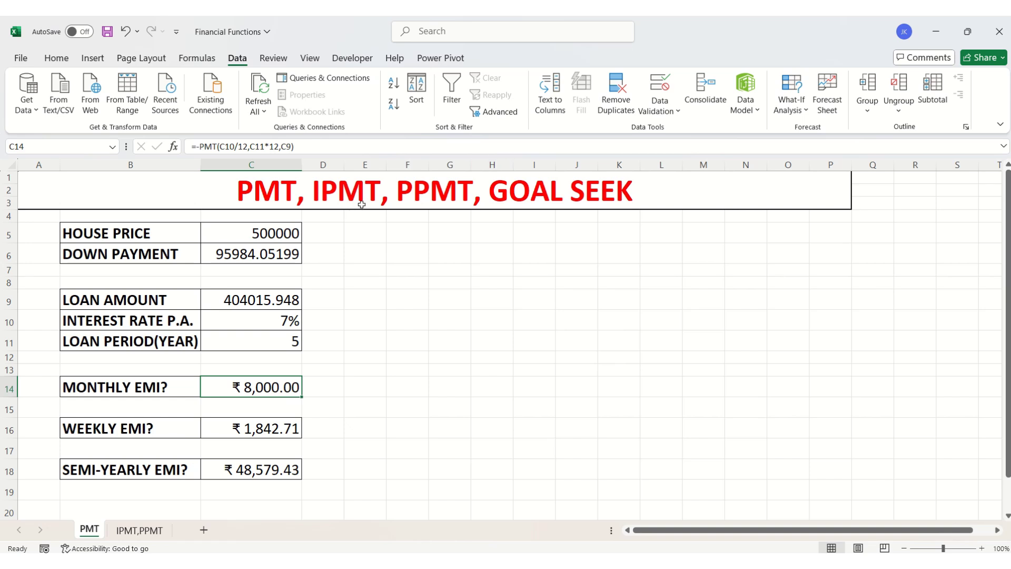
On the IPMT,PPMT sheet, enter a house price of 500000 in C5 and a down payment of 100000 in C6.
click(139, 529)
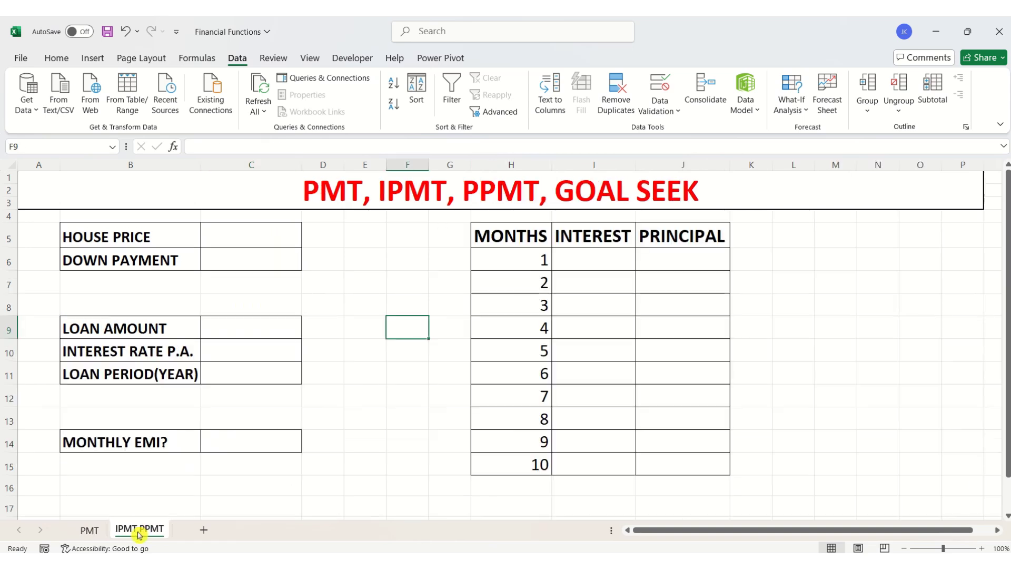
double_click(245, 234)
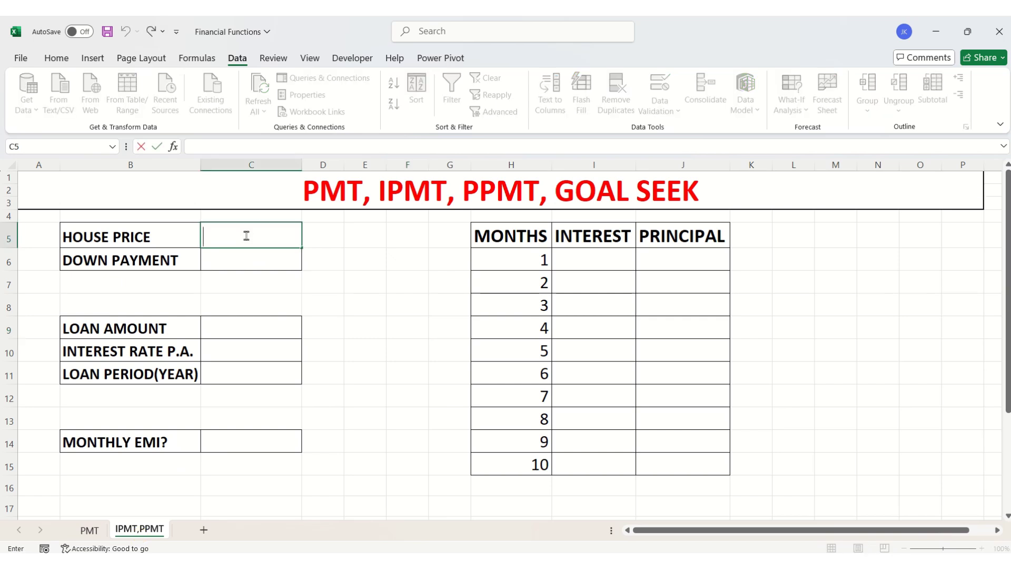
text(50000)
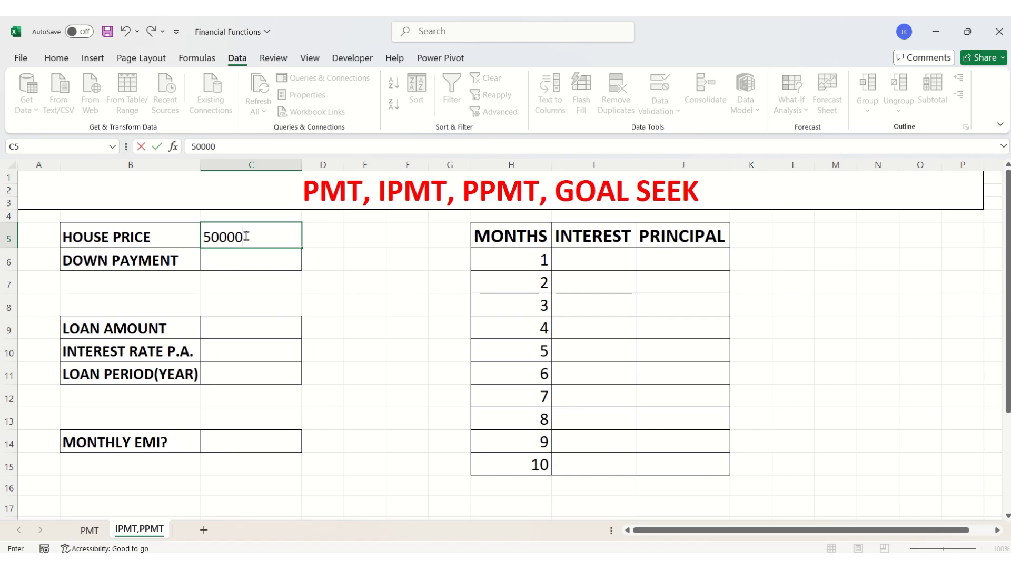
text(0)
key(Return)
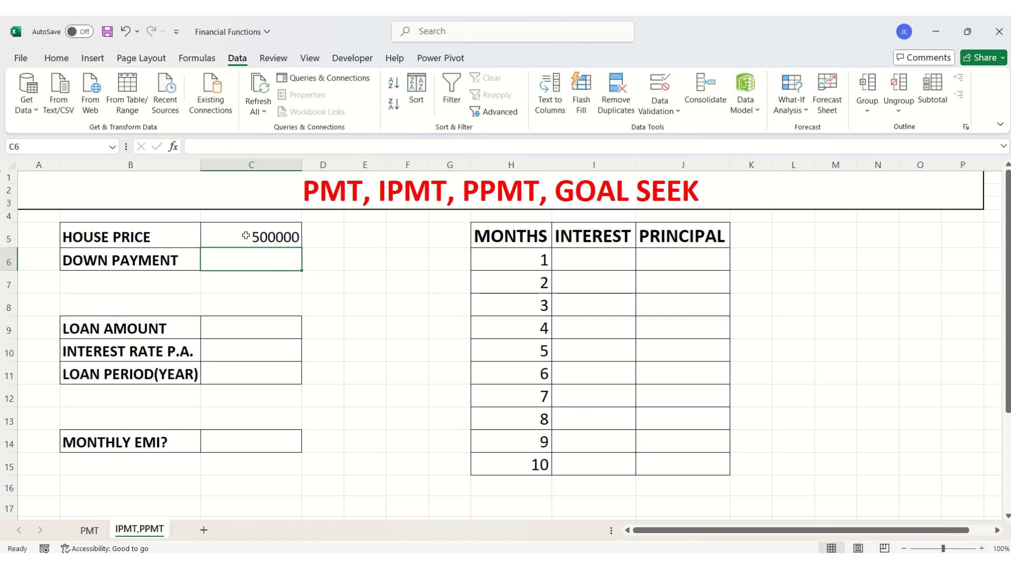
text(100)
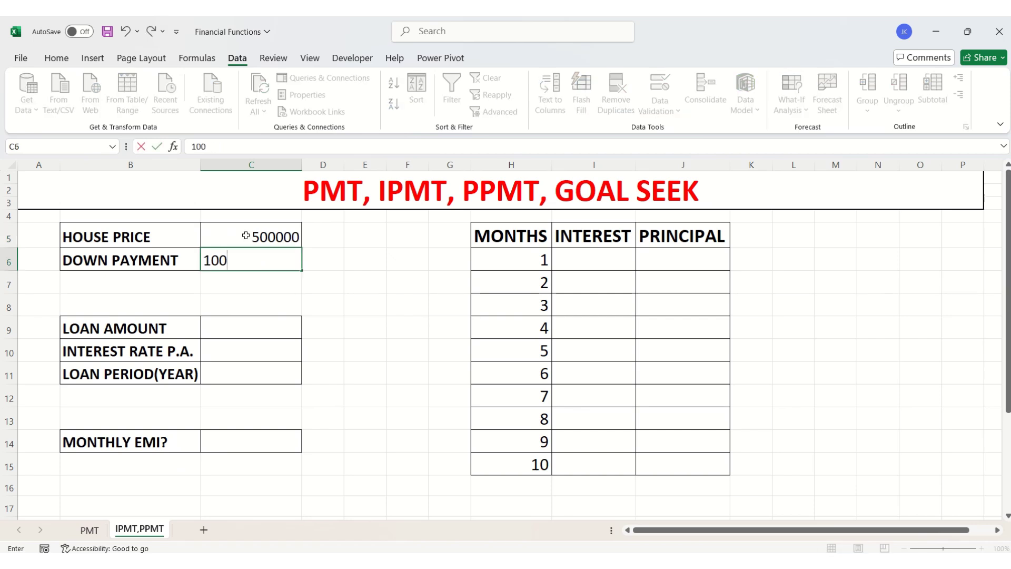
text(000)
Calculate the loan amount in C9 with the formula =C5-C6.
click(237, 326)
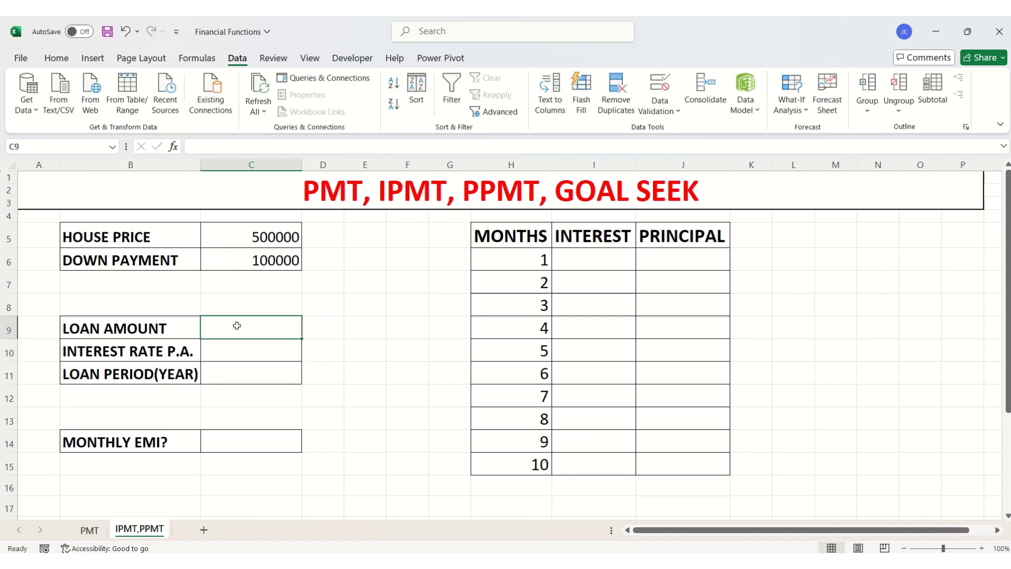
text(=)
click(244, 235)
text(-)
click(253, 260)
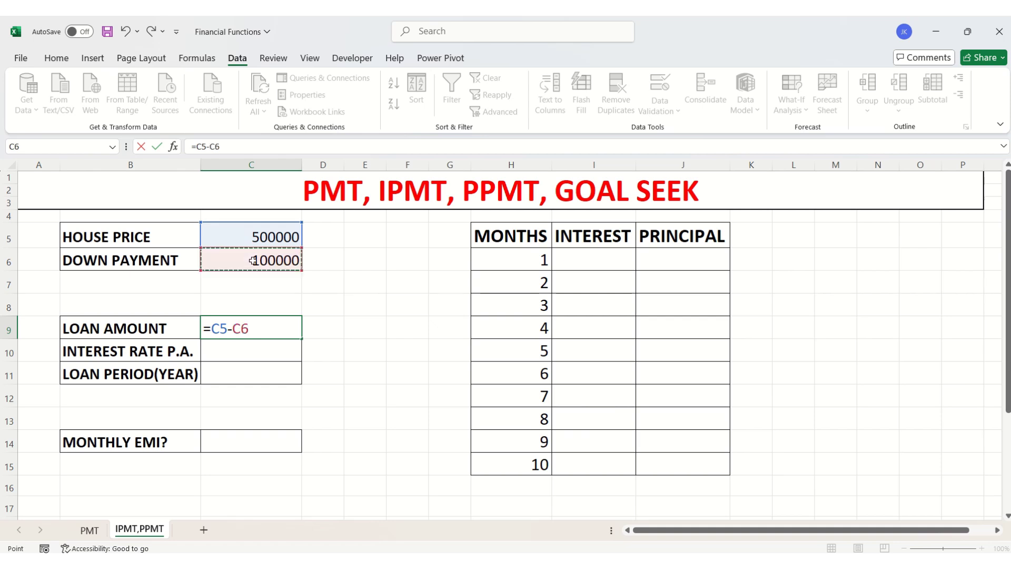
key(Return)
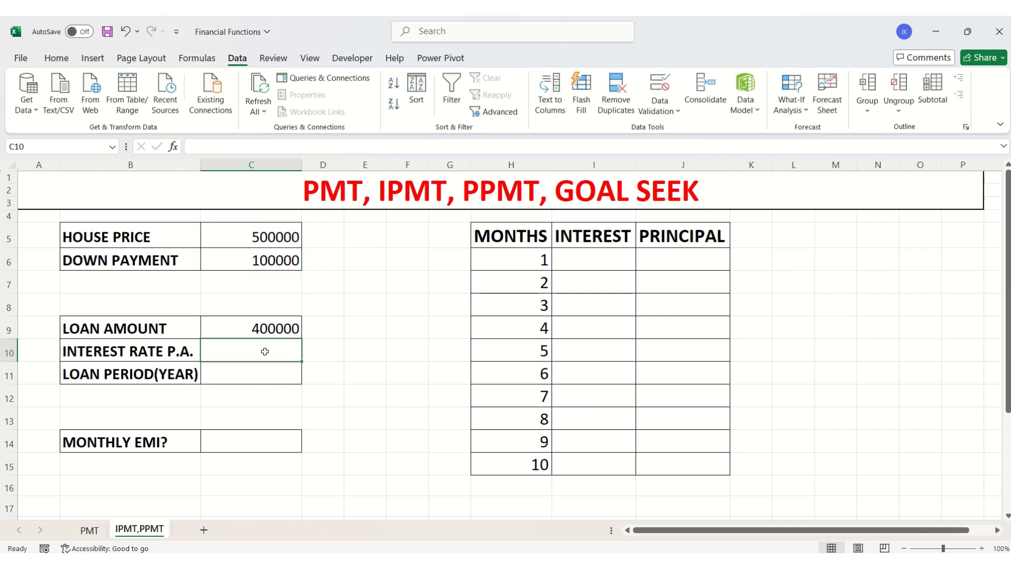
Enter an annual interest rate of 7% in C10 and a loan period of 5 years in C11.
text(7)
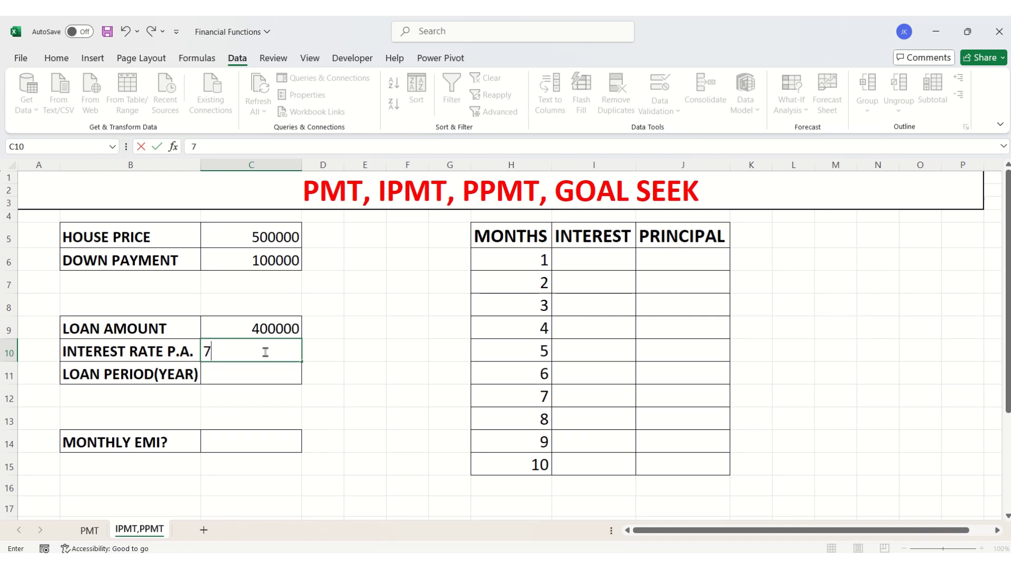
text(%)
click(261, 376)
text(5)
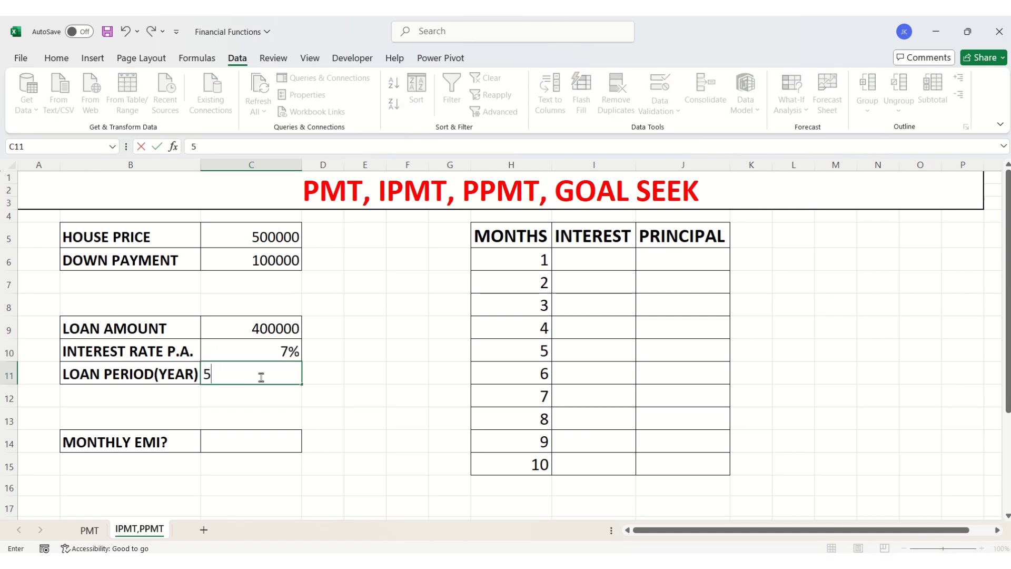
click(319, 390)
Calculate the monthly EMI in C14 with the formula =PMT(C10/12,C11*12,C9).
click(266, 444)
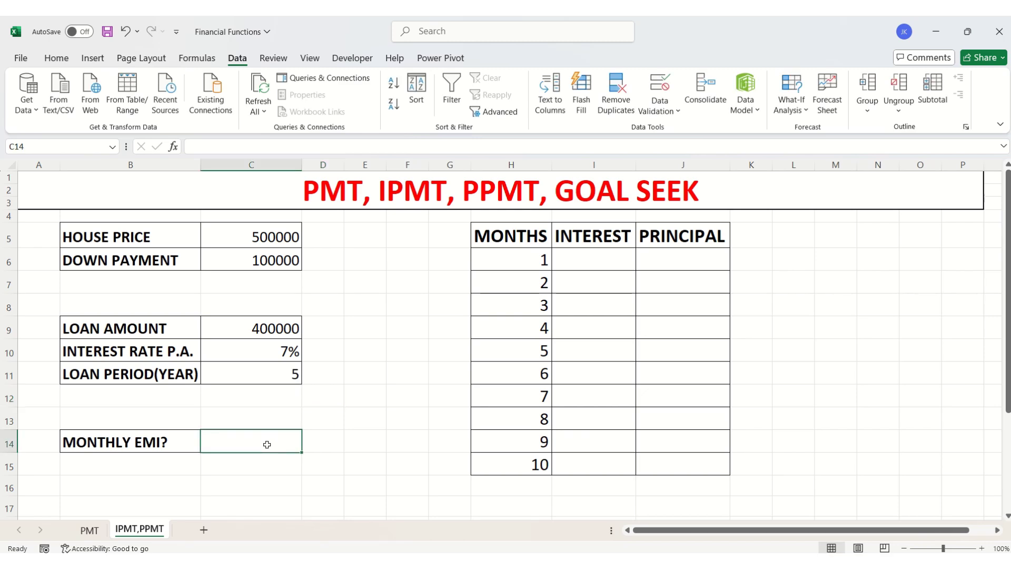
text(=PMT)
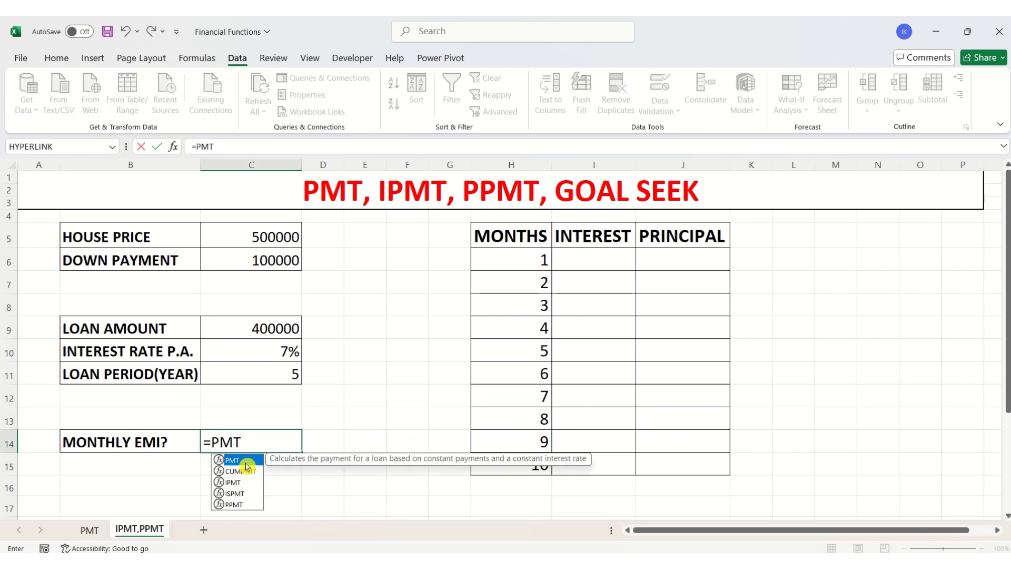
text(()
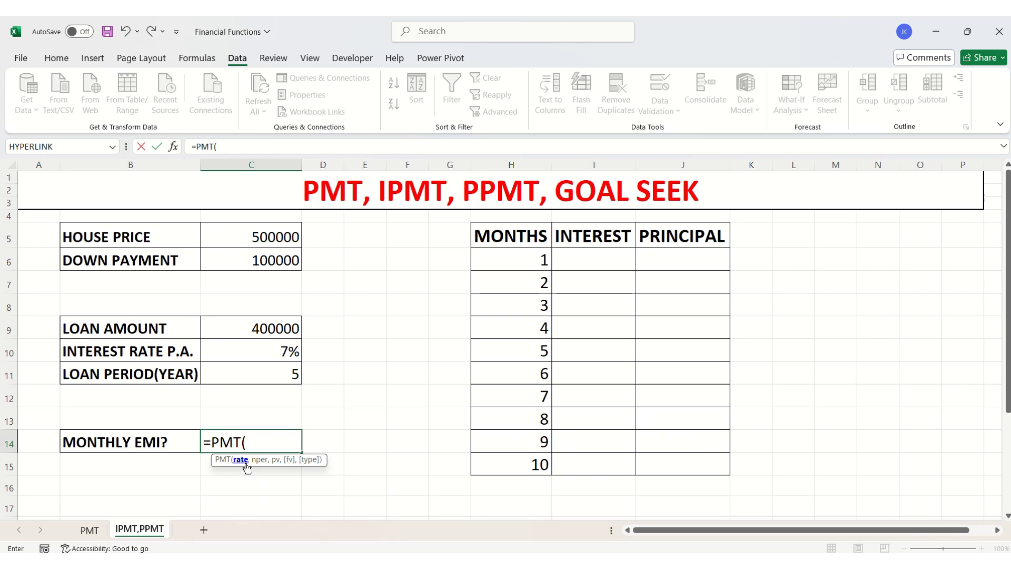
click(253, 356)
text(/12,)
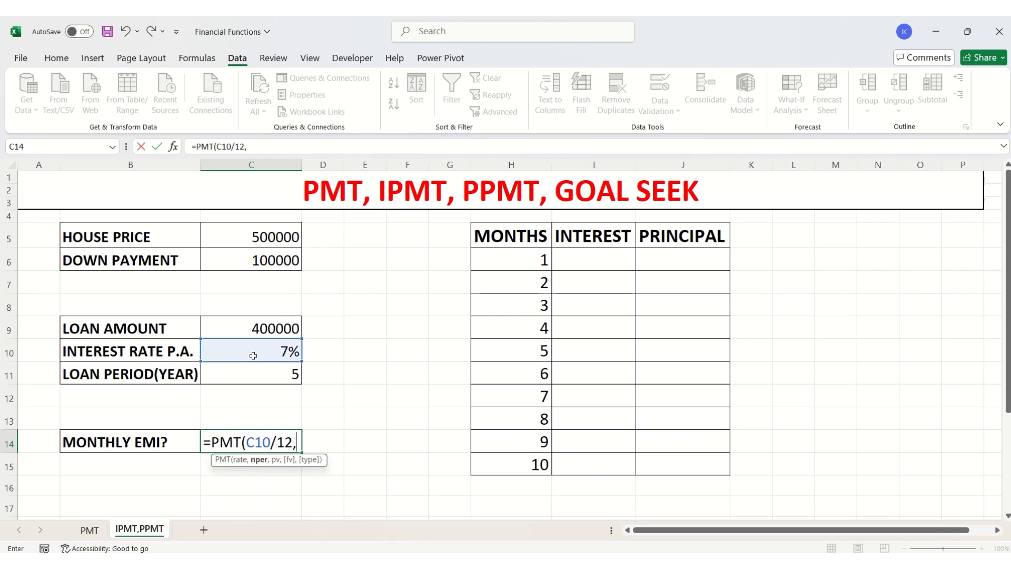
click(256, 376)
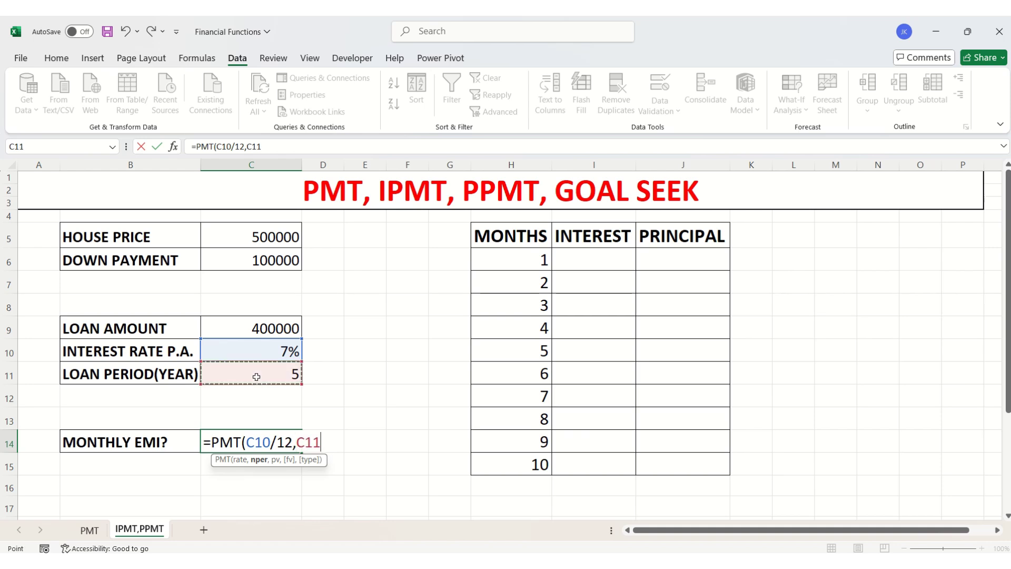
text(*12,)
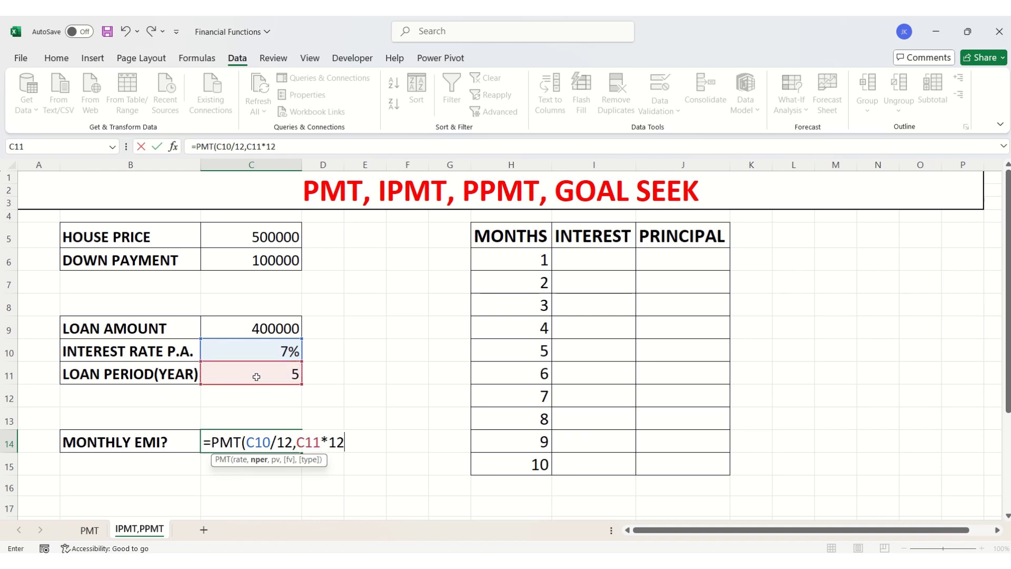
click(251, 327)
key(Return)
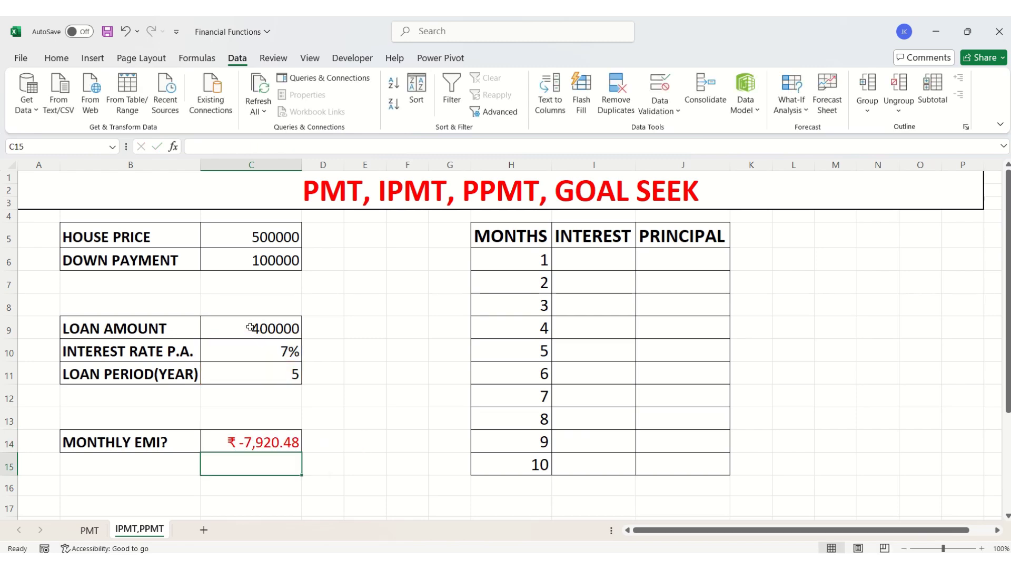
Put a minus sign before PMT in the monthly EMI formula so it reads =-PMT(C10/12,C11*12,C9).
click(239, 443)
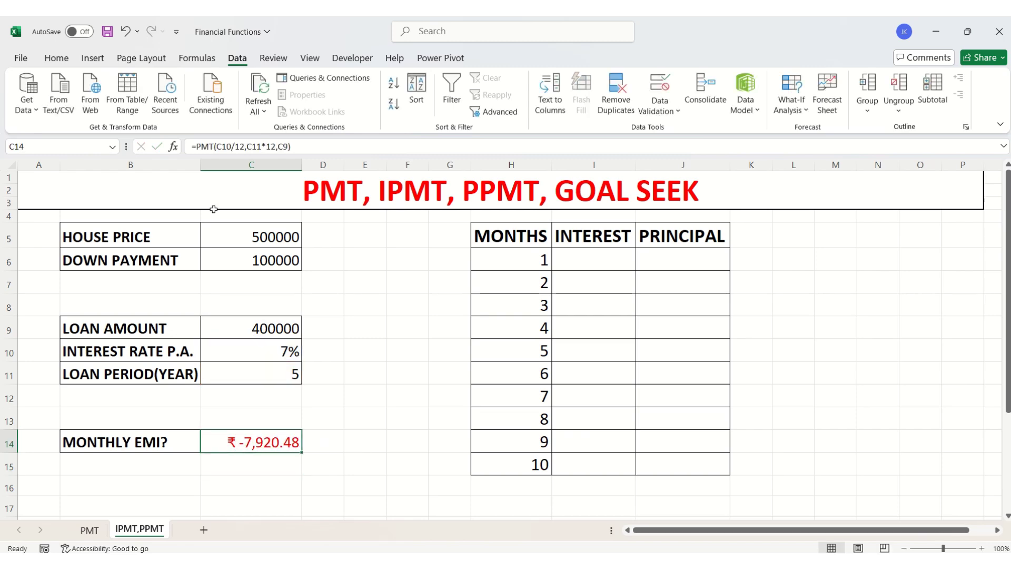
click(196, 147)
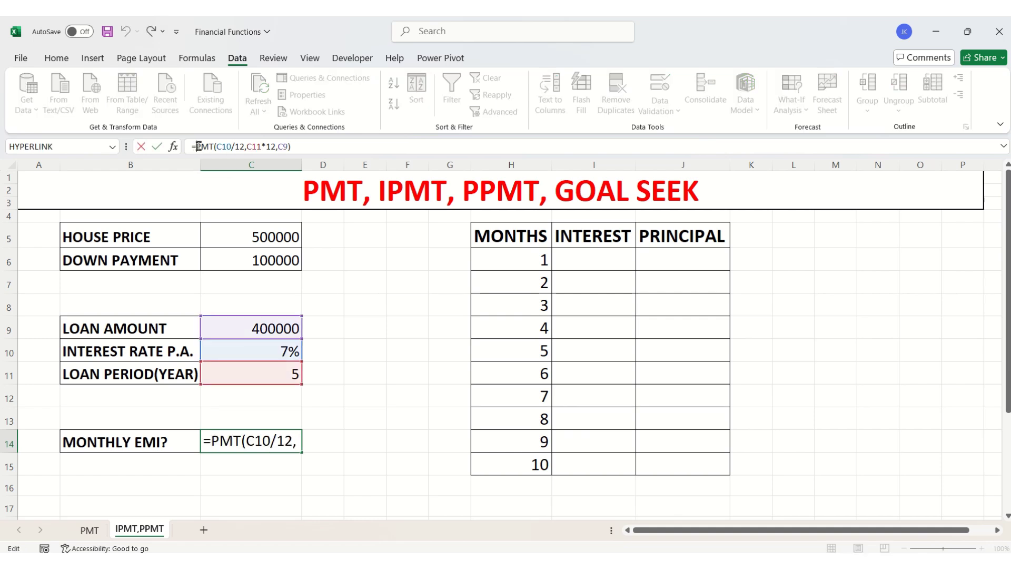
text(=)
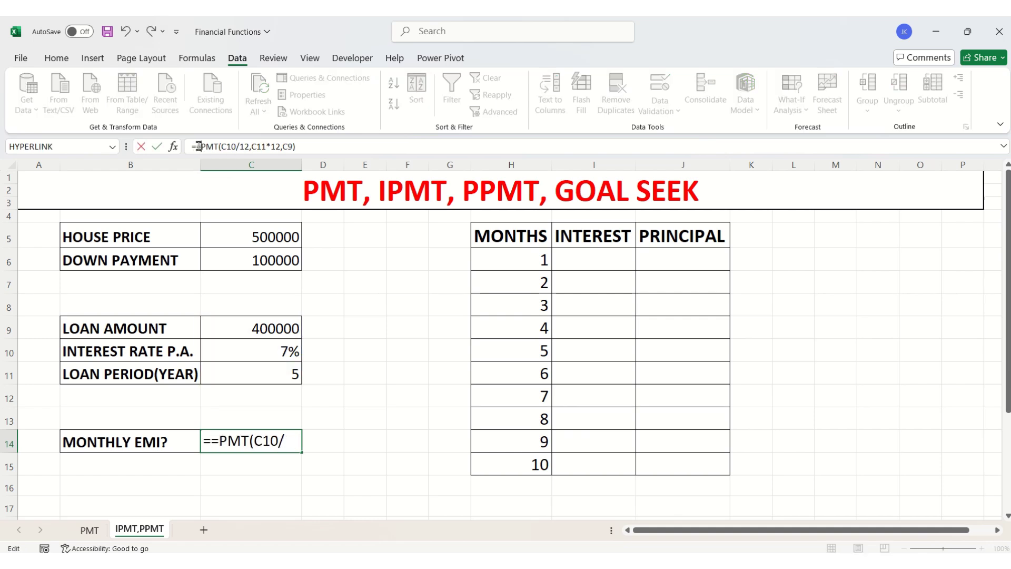
key(BackSpace)
text(-)
click(327, 146)
key(Return)
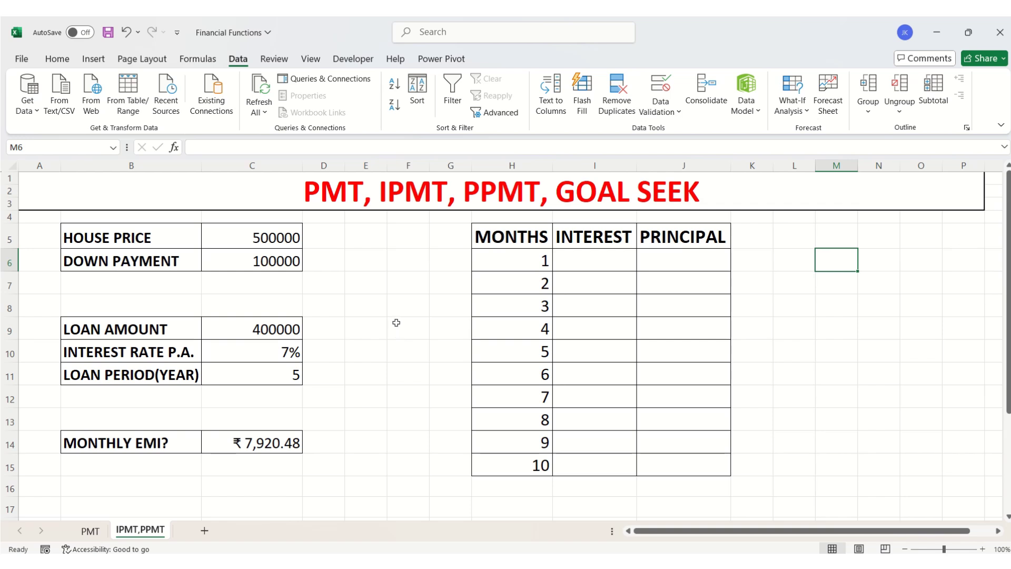
Write an IPMT formula in I6 for month 1's interest, using C10/12, C11*12 and C9 as arguments.
double_click(595, 267)
text(=)
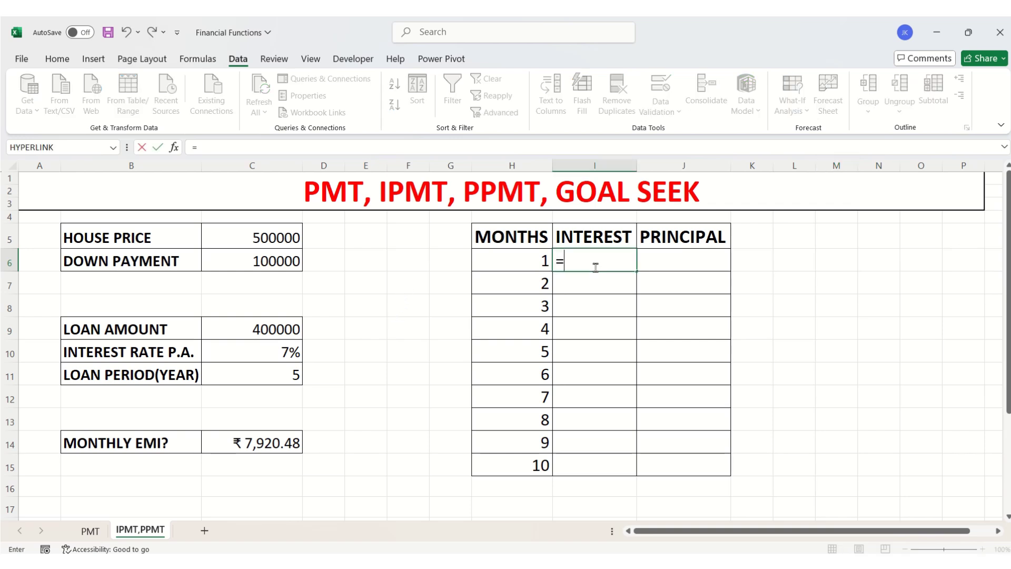
text(IPMT)
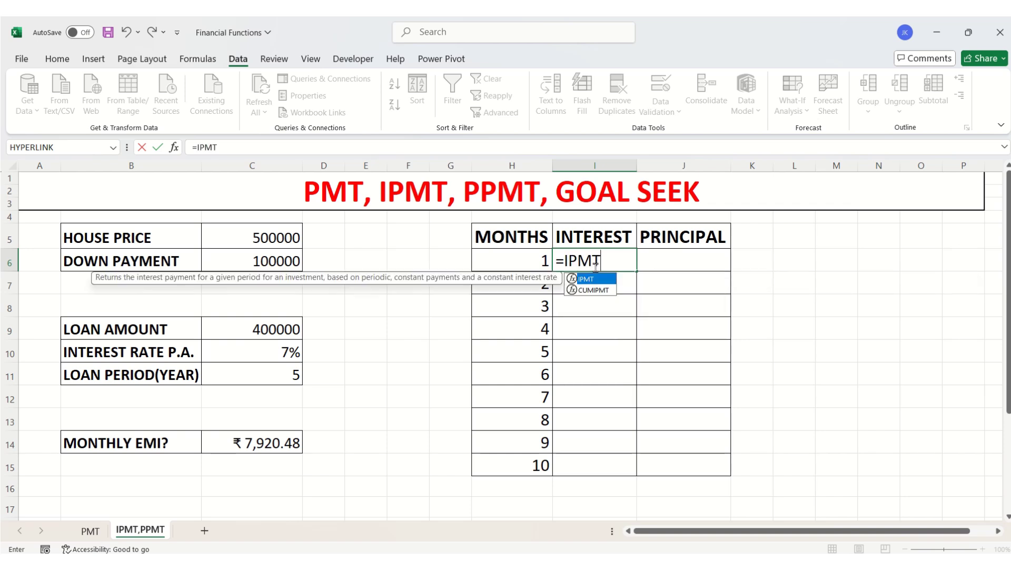
double_click(599, 285)
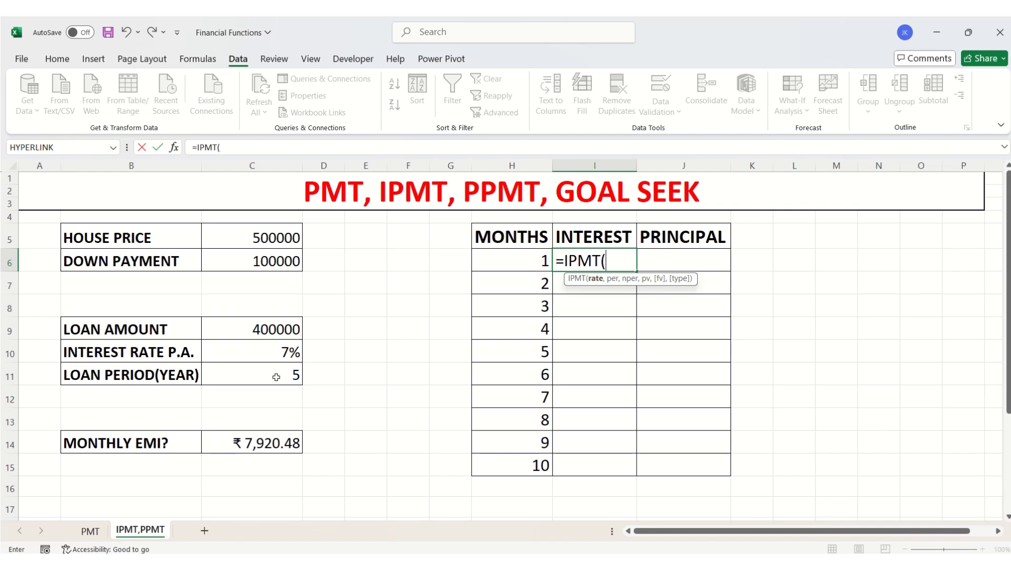
click(258, 352)
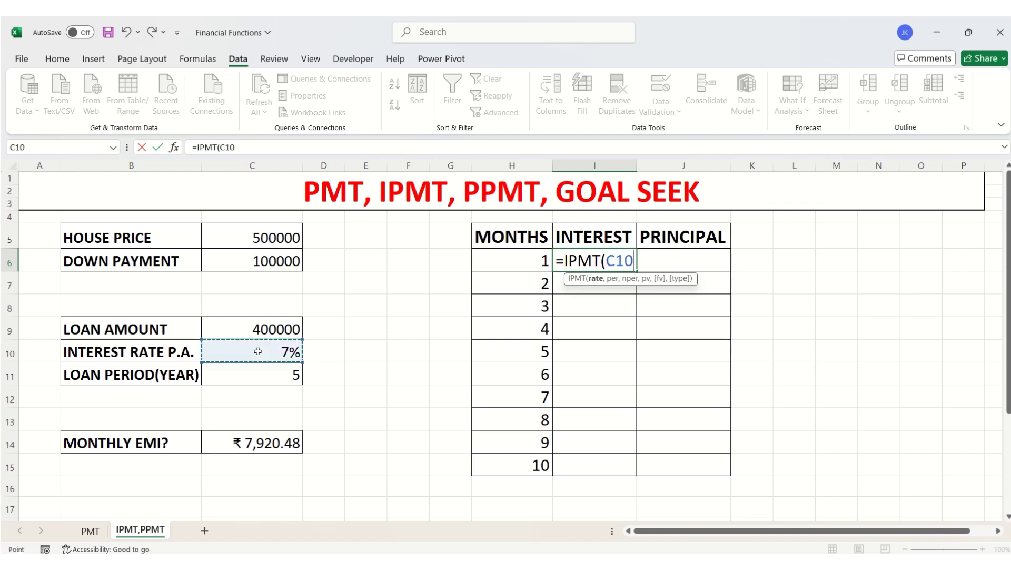
text(/)
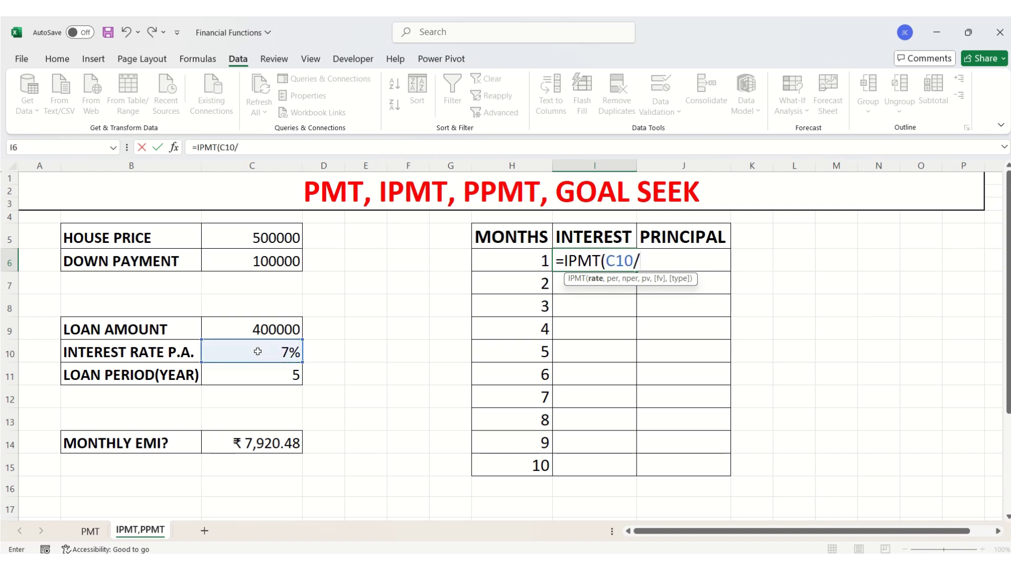
text(12,)
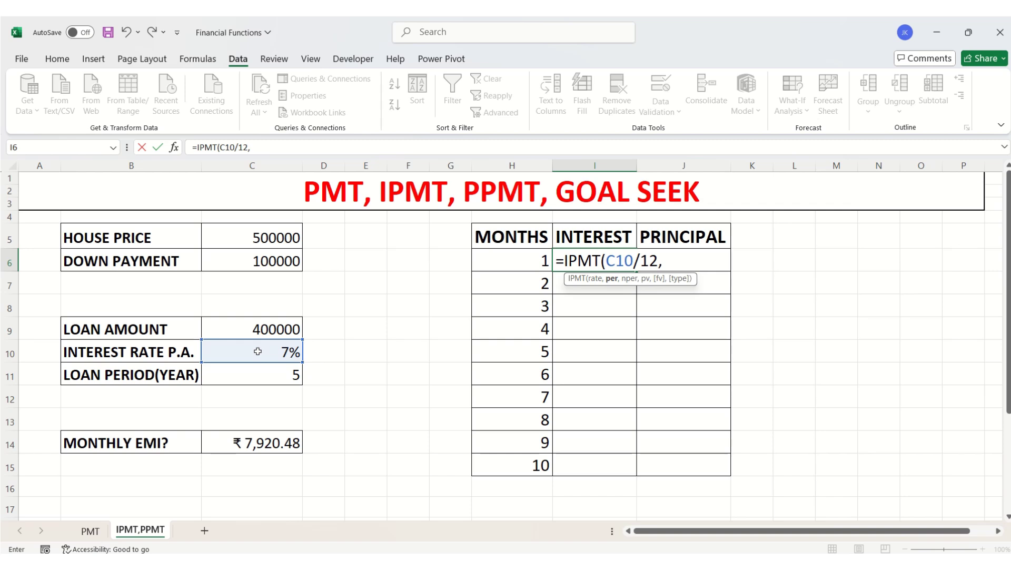
click(257, 378)
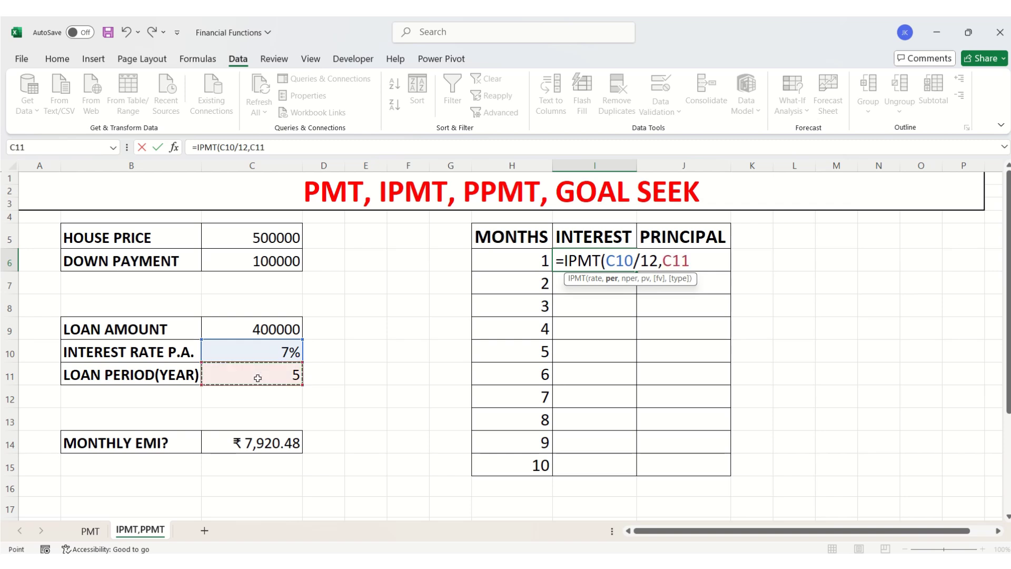
text(*12,)
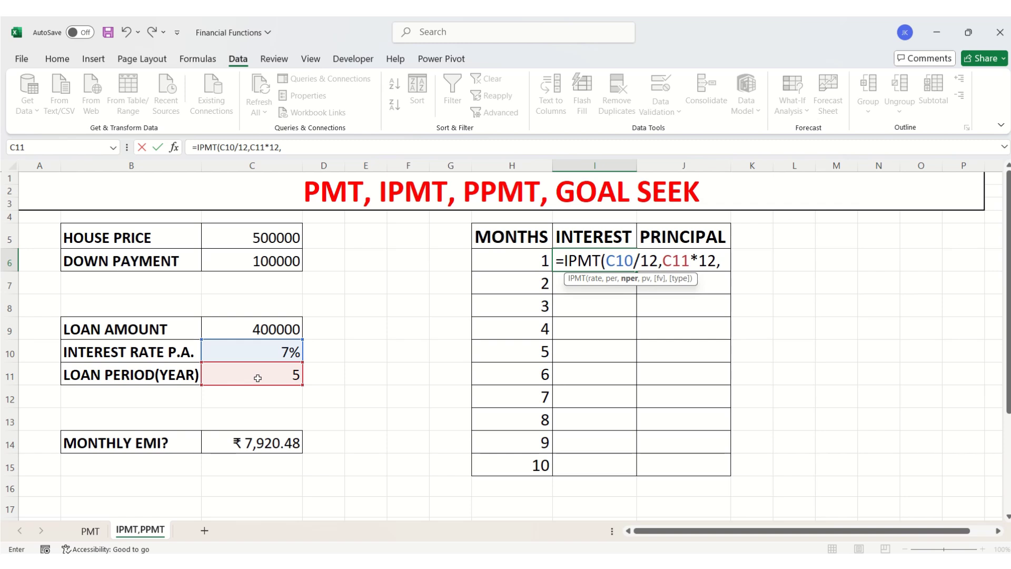
click(268, 330)
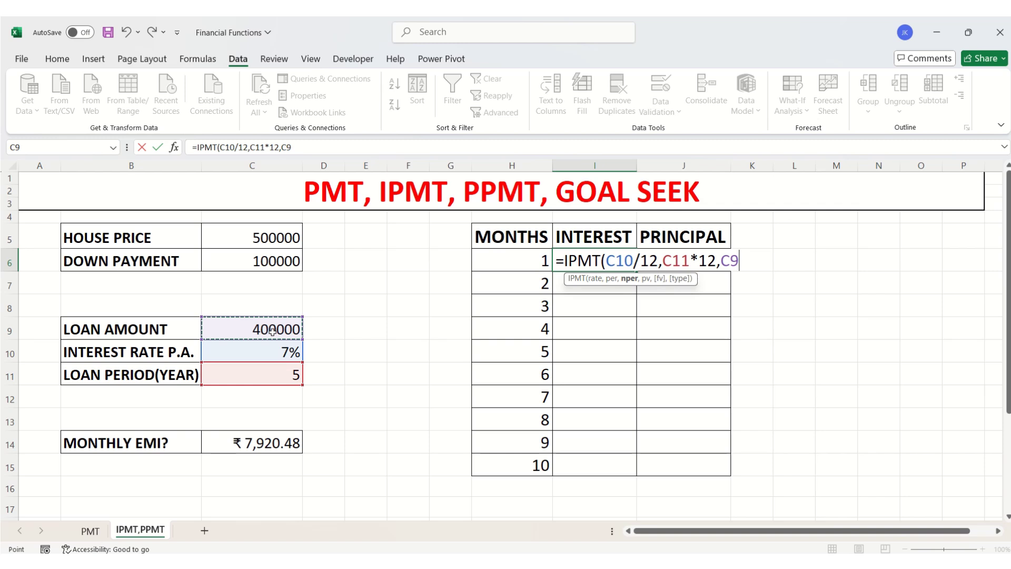
Insert period 1 as the second IPMT argument and complete the I6 formula as =IPMT(C10/12,1,C11*12,C9).
click(661, 263)
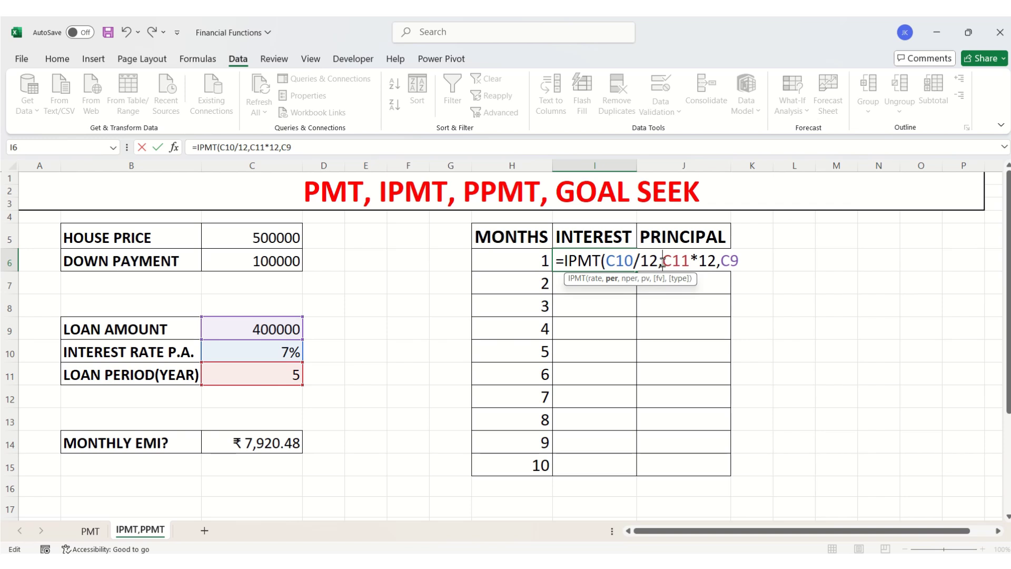
text(1,)
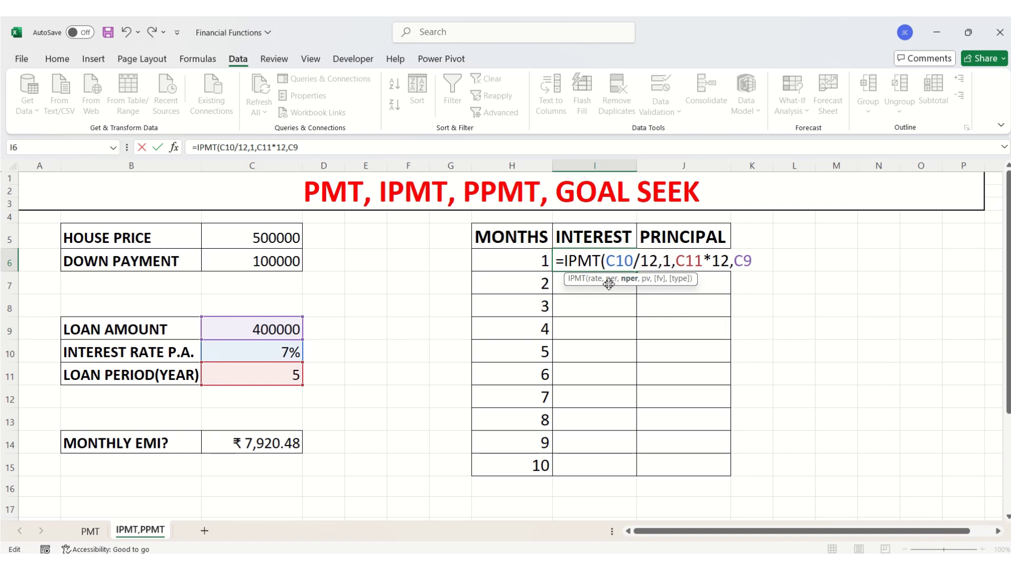
click(668, 260)
click(757, 261)
key(Return)
Put a minus sign before IPMT in month 1's interest formula so it reads =-IPMT(C10/12,1,C11*12,C9).
click(576, 259)
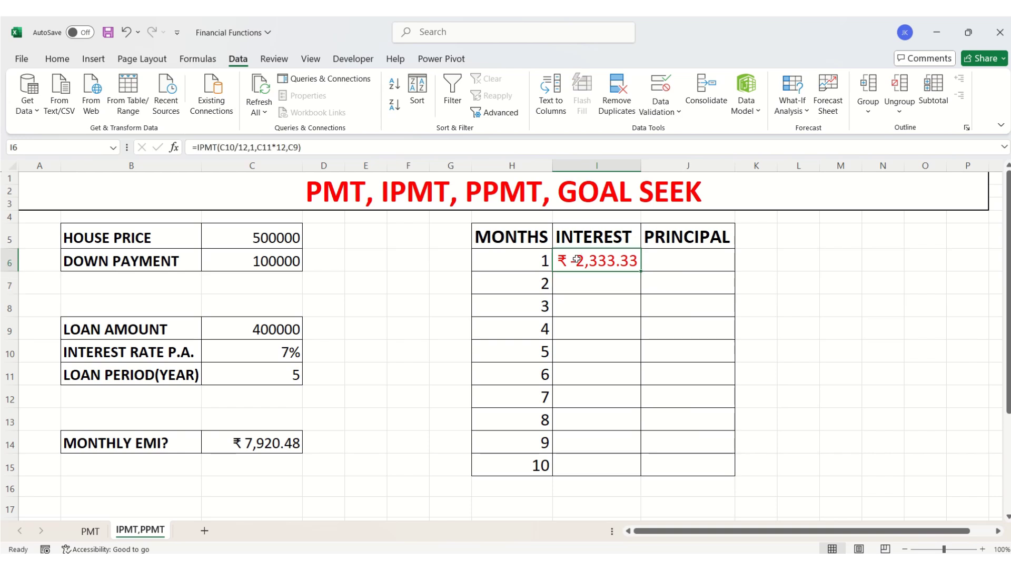
click(198, 150)
text(=)
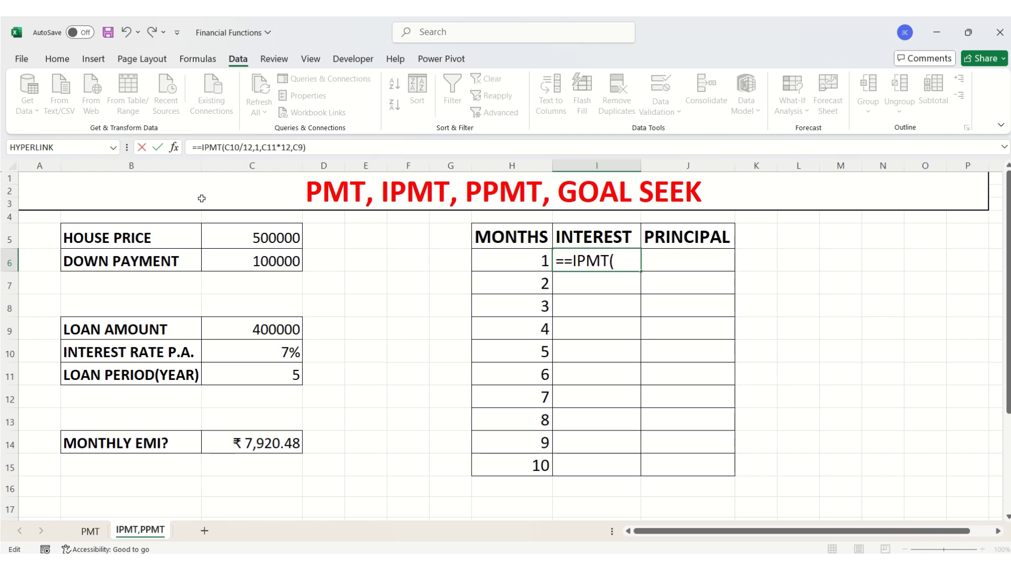
key(BackSpace)
text(-)
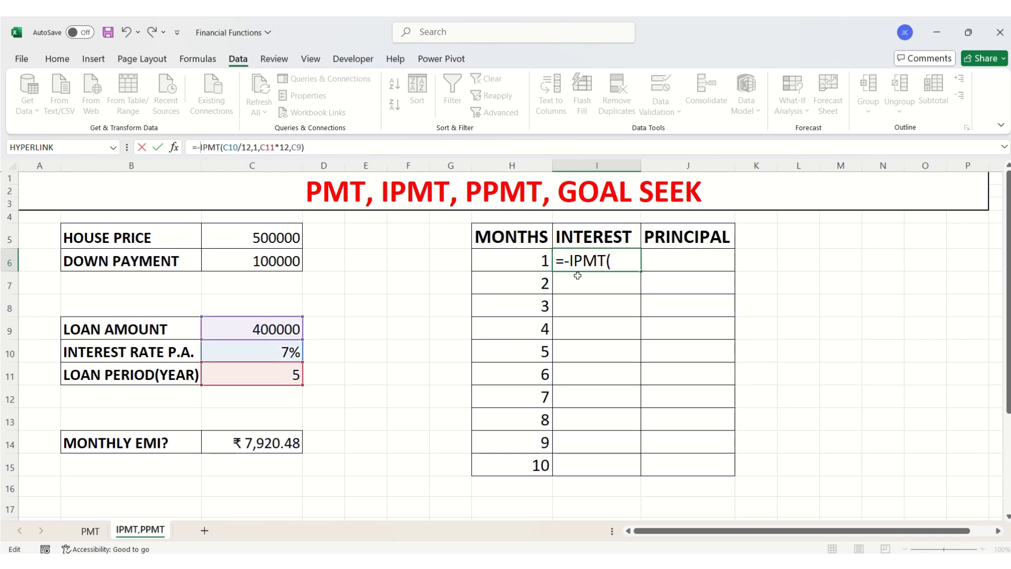
click(362, 148)
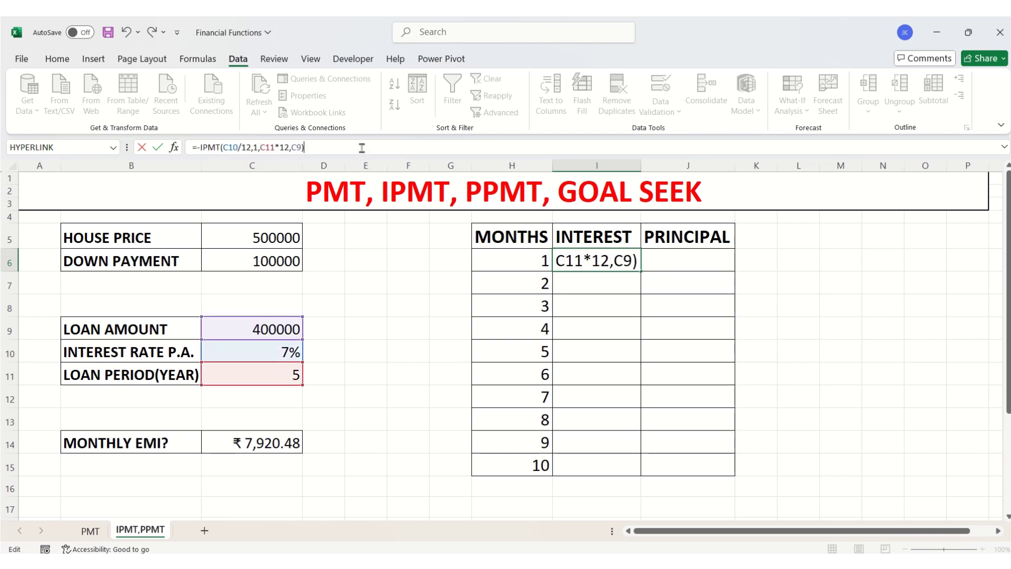
key(Return)
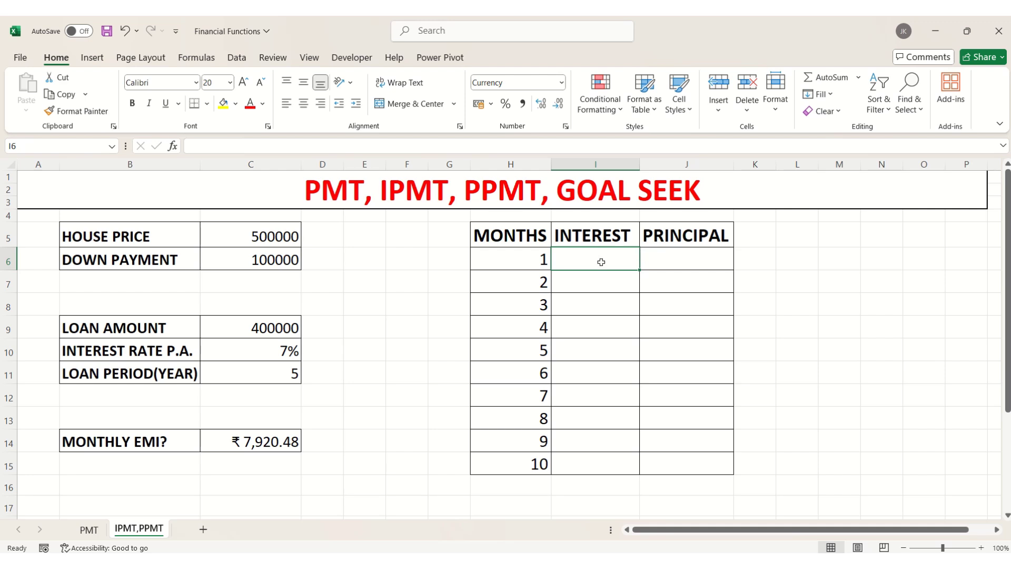
Begin a new negative IPMT formula in the empty cell I6, with the absolute monthly rate $C$10/12 as its first argument.
double_click(601, 261)
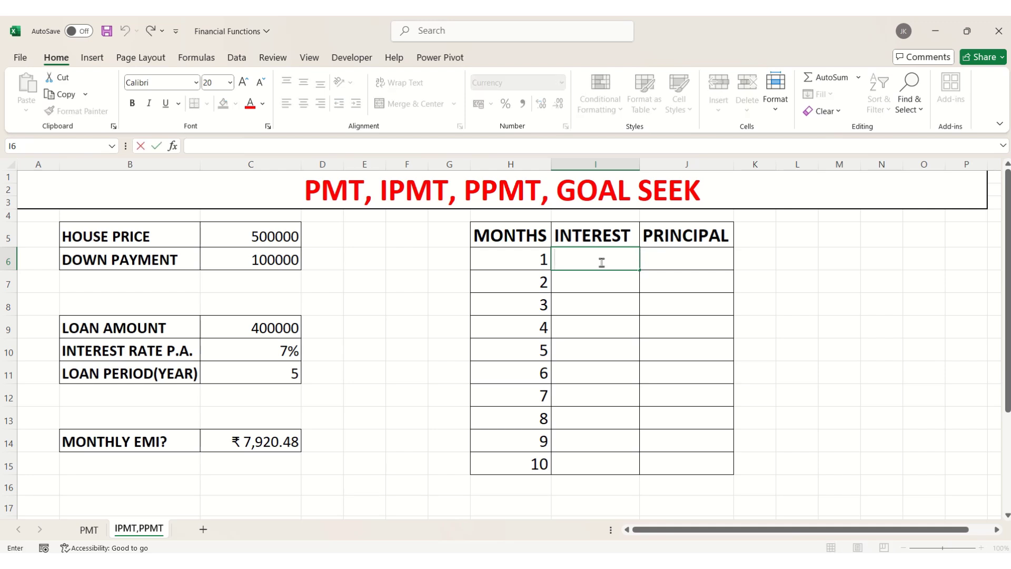
text(=ipmt)
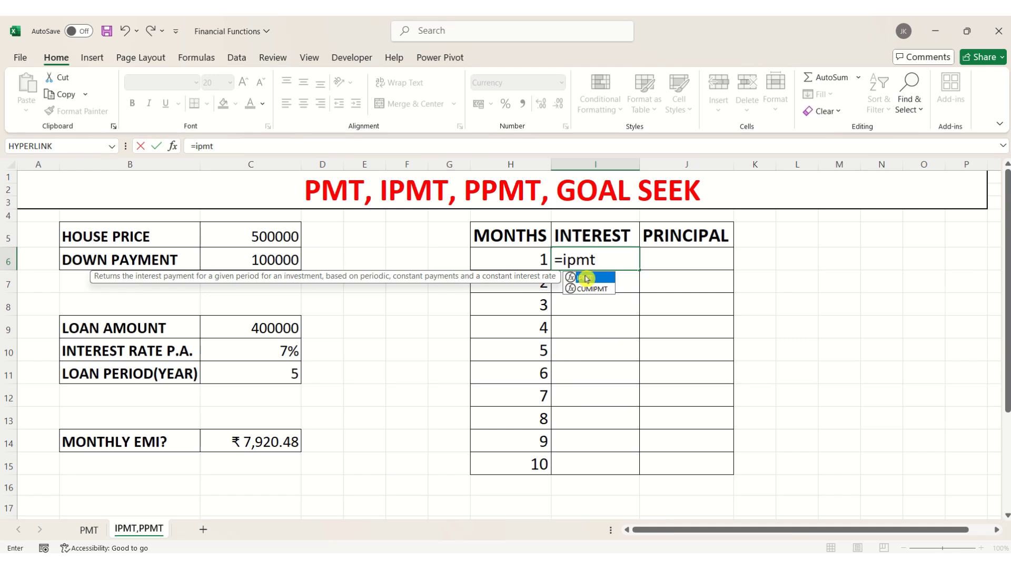
double_click(585, 278)
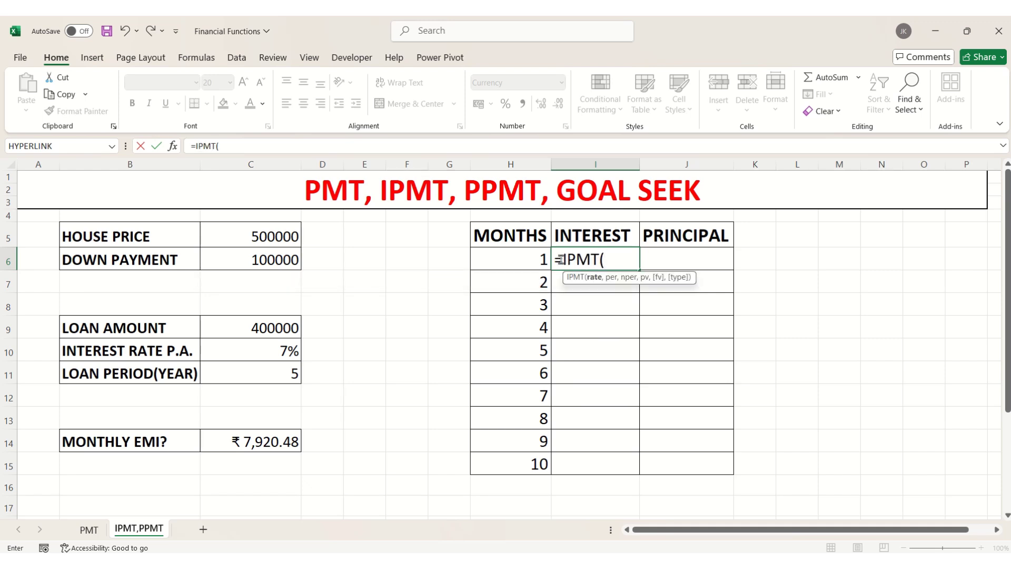
click(563, 259)
text(-)
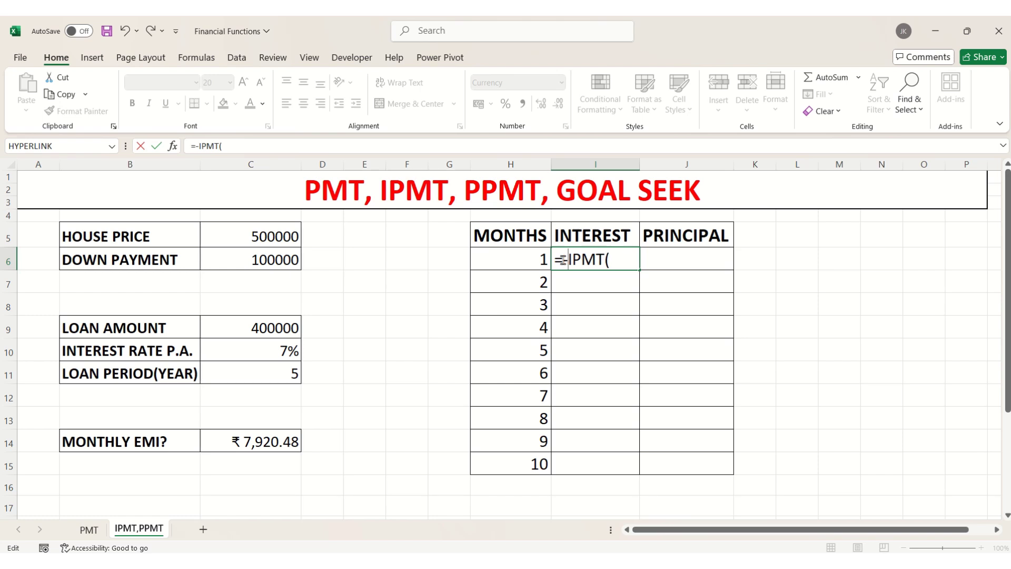
click(612, 261)
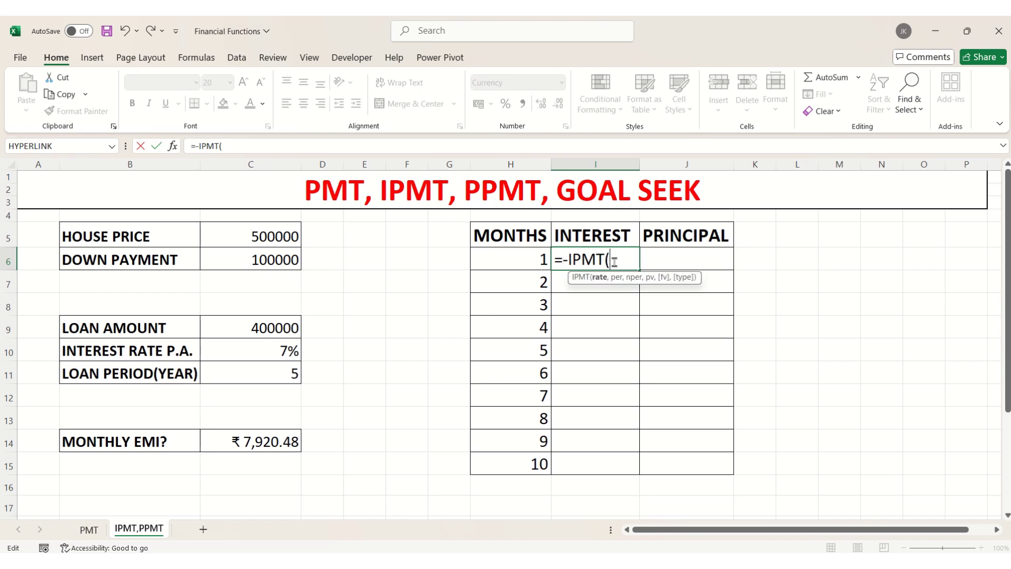
click(231, 352)
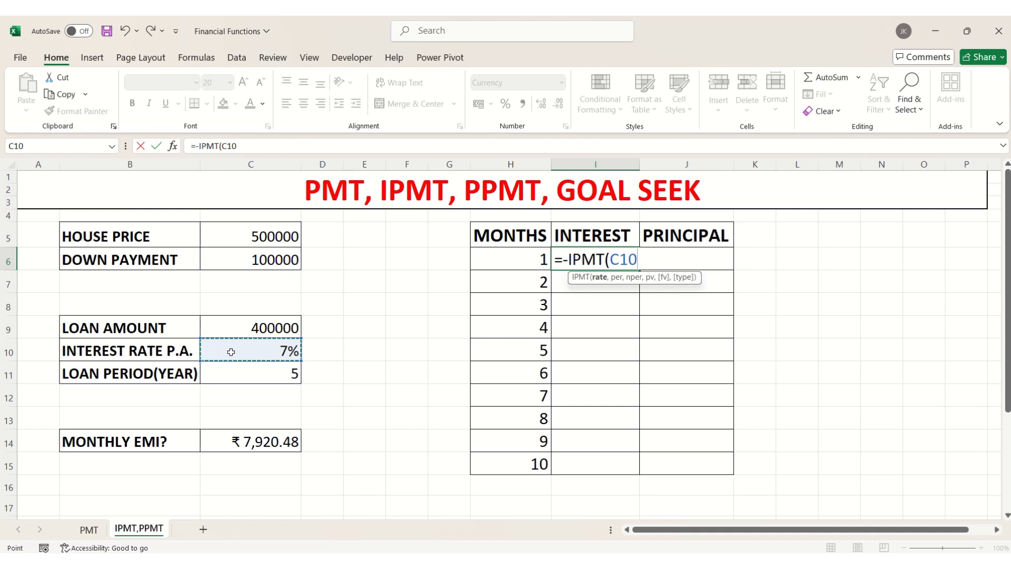
key(F4)
text(/12,)
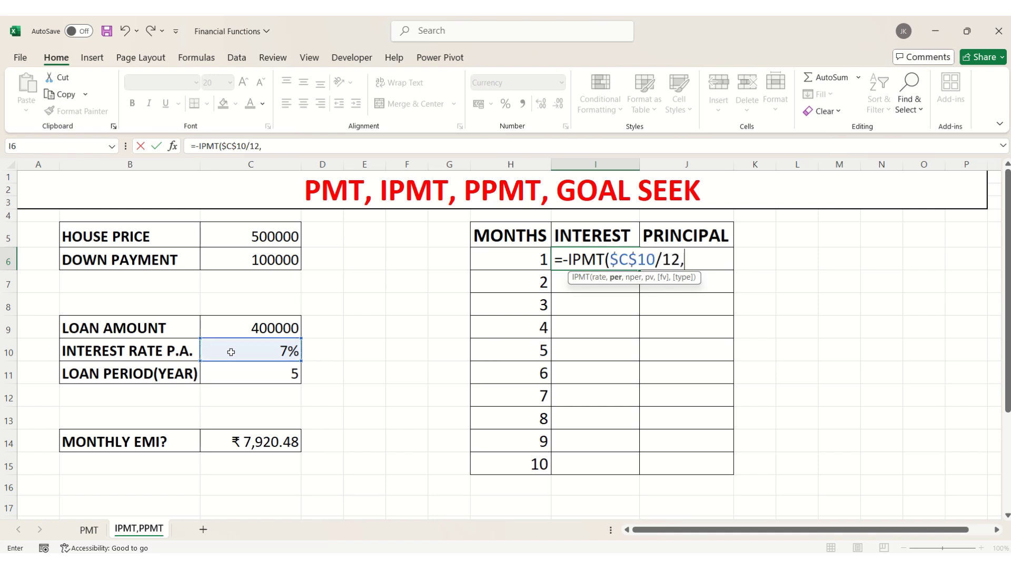
Complete the I6 interest formula with H6 as period, $C$11*12 as number of periods and $C$9 as present value.
click(520, 258)
text(,)
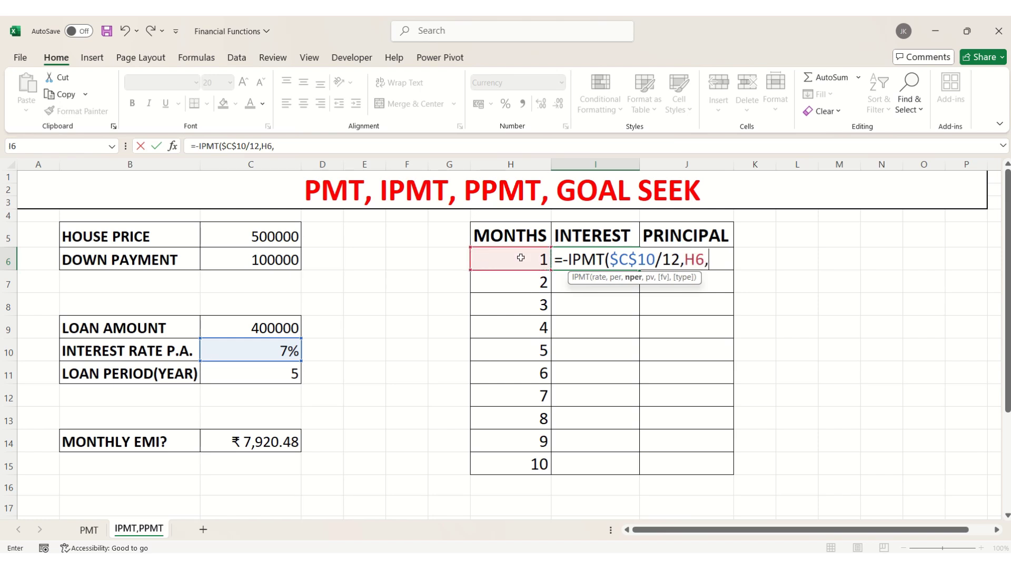
click(266, 375)
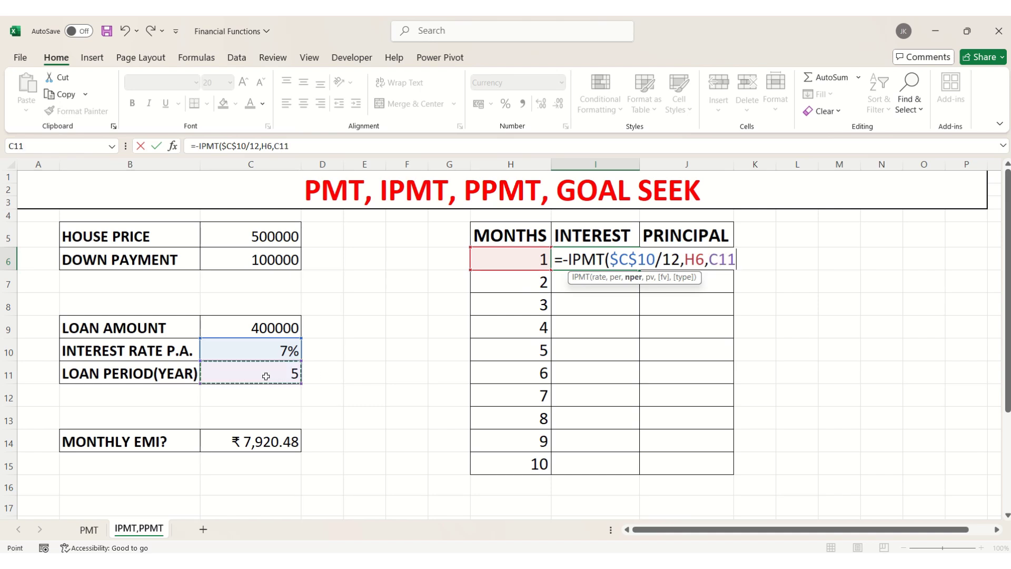
key(F4)
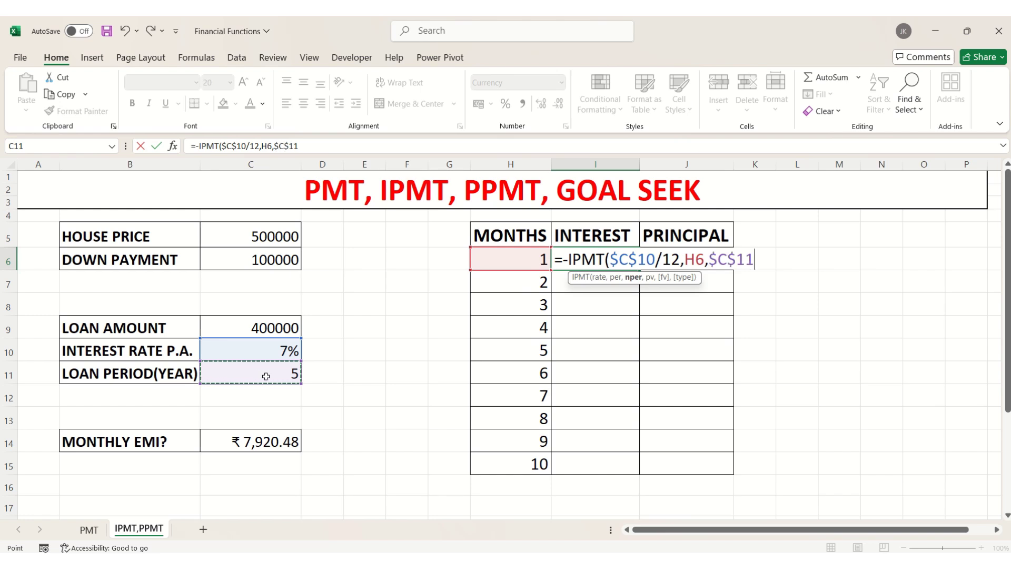
text(*12,)
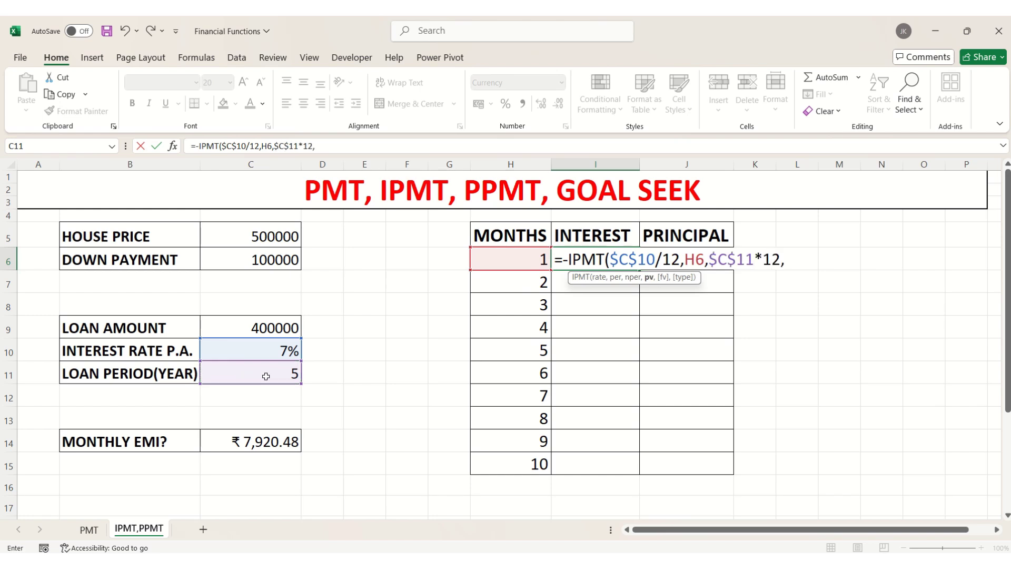
click(262, 327)
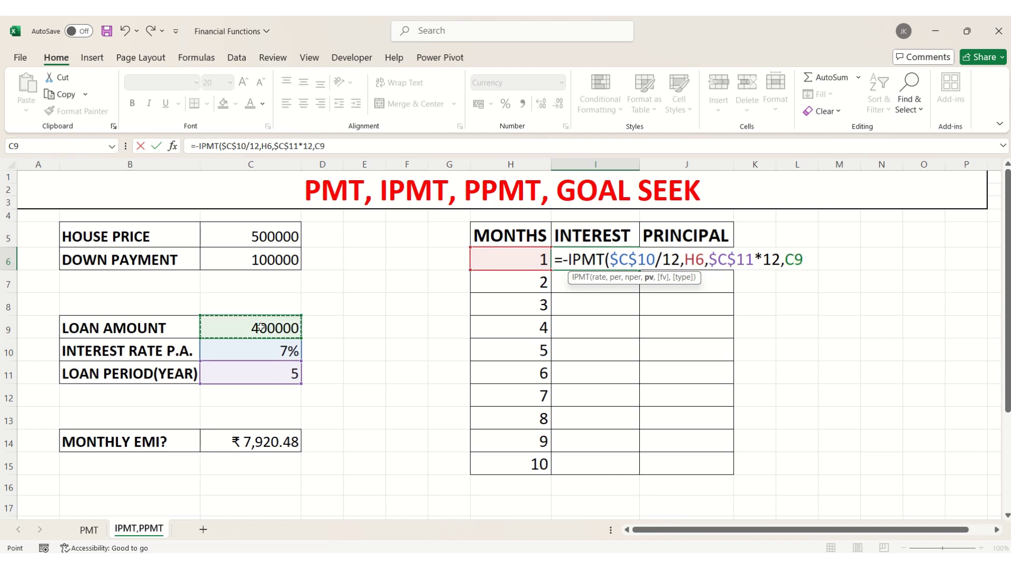
key(F4)
text())
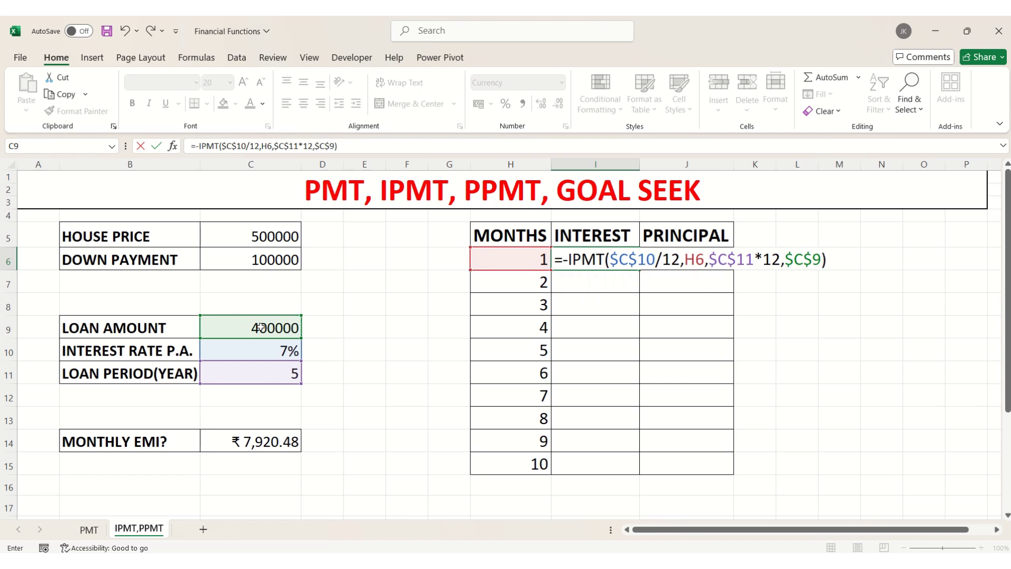
key(Return)
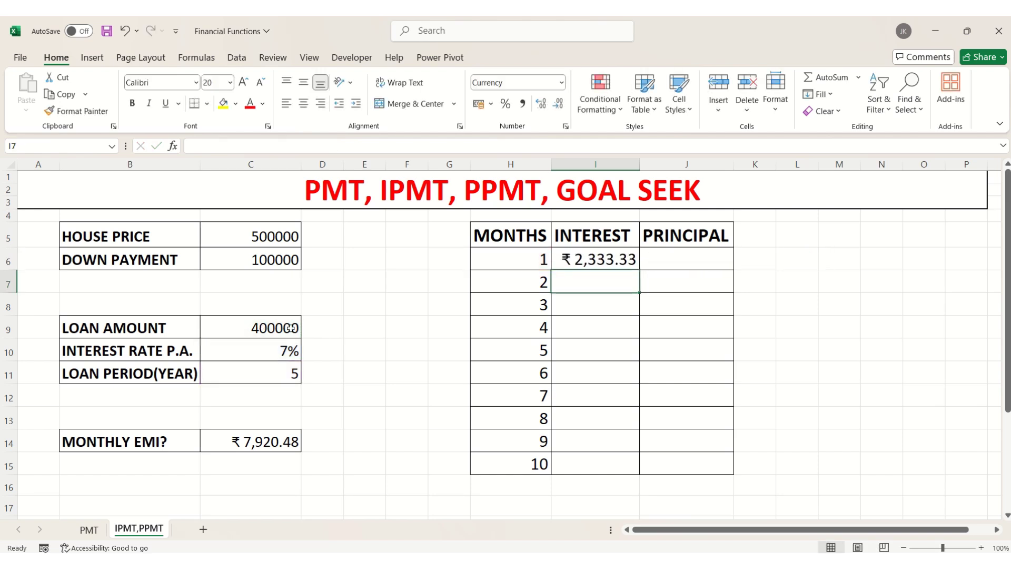
Fill the interest formula from I6 down to I15 for months 1 to 10.
click(601, 260)
drag(638, 269, 635, 464)
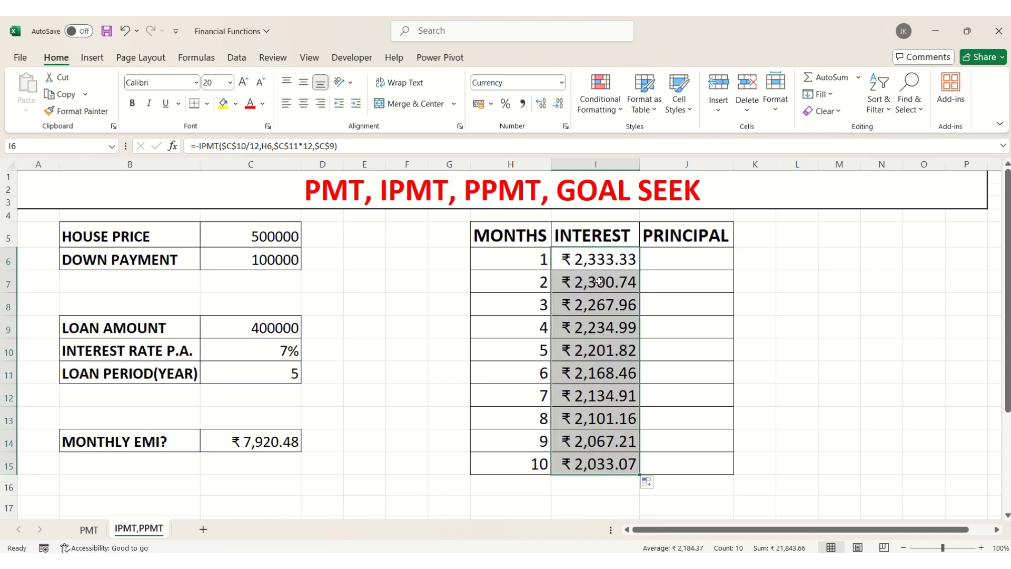
click(643, 282)
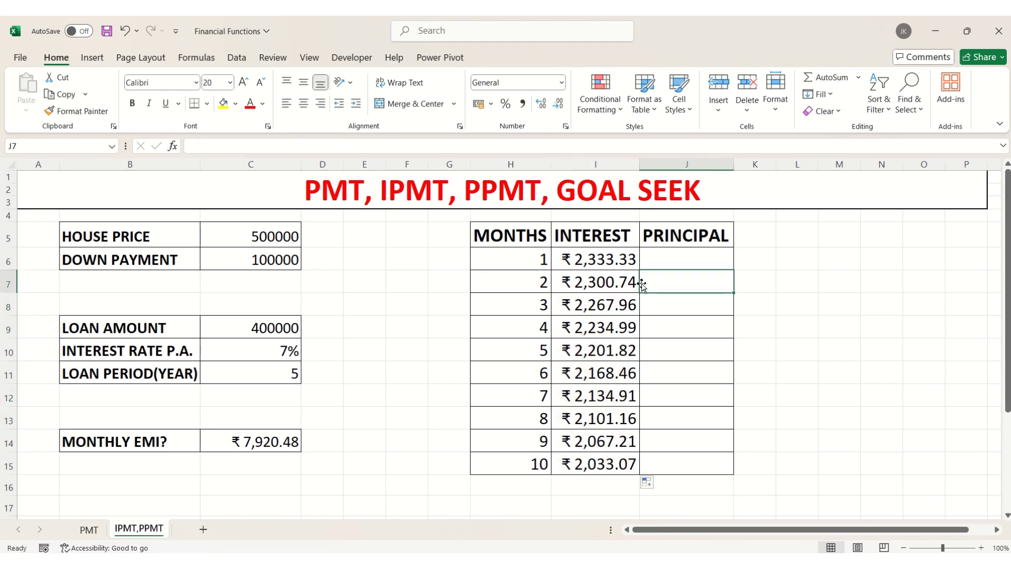
click(605, 313)
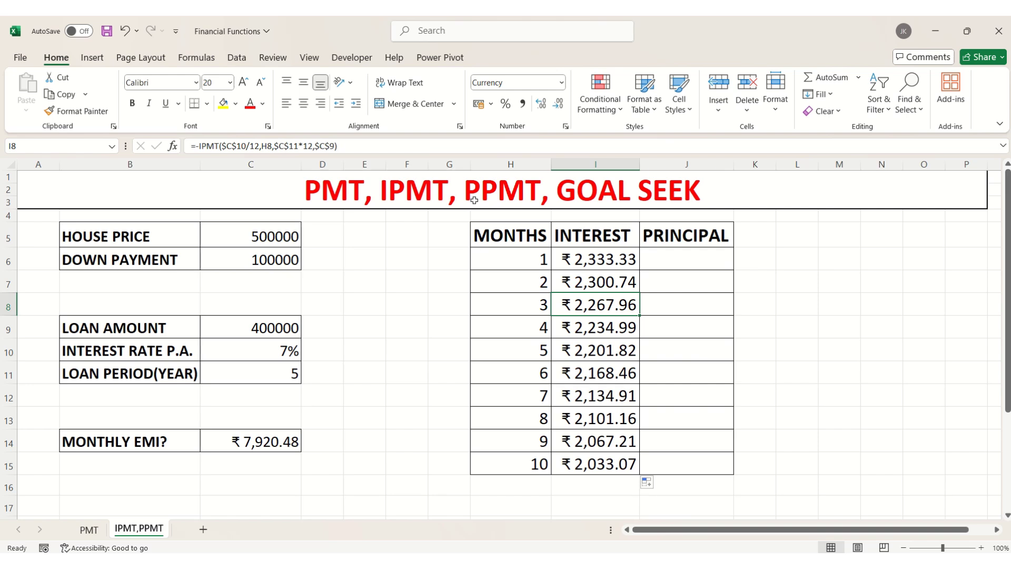
Begin a negative PPMT formula in J6 for month 1's principal, with the absolute monthly rate $C$10/12 as first argument.
click(677, 260)
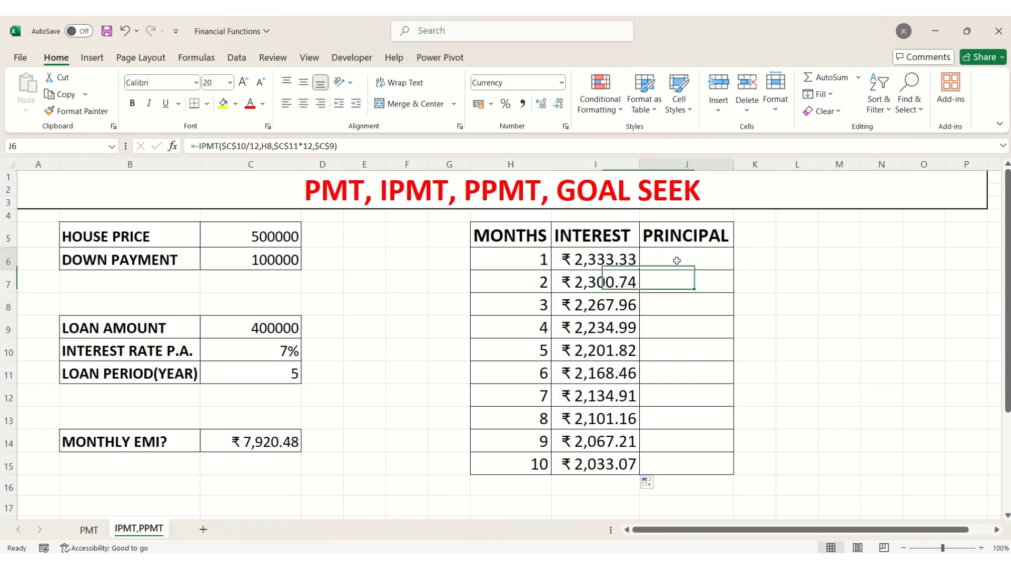
text(=ppmt)
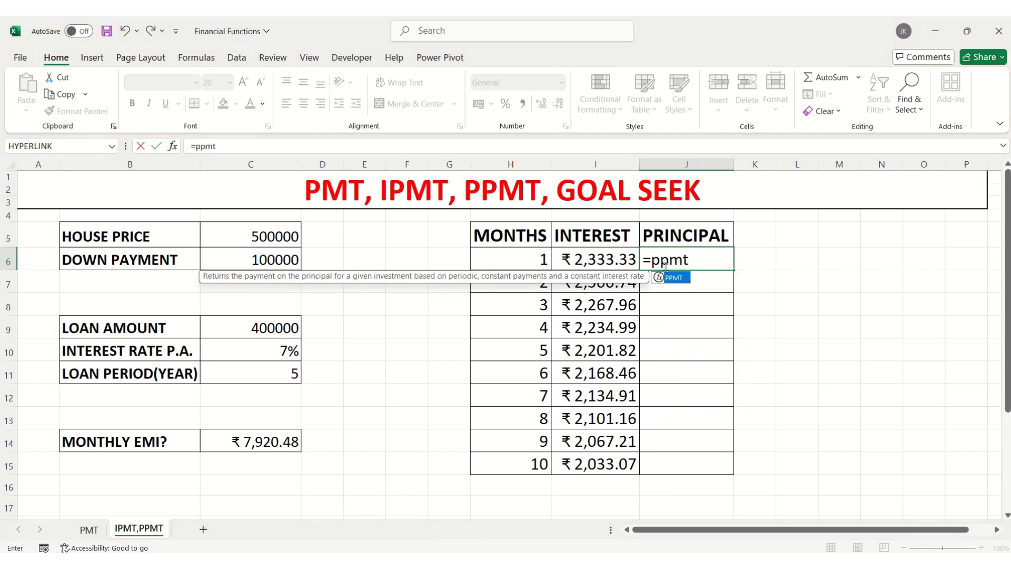
double_click(673, 278)
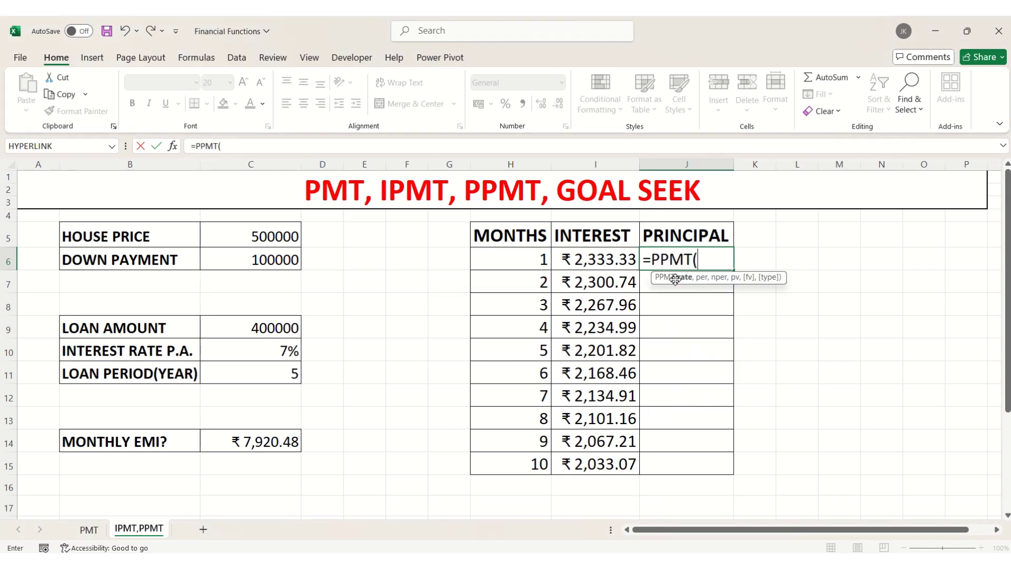
click(654, 260)
text(-)
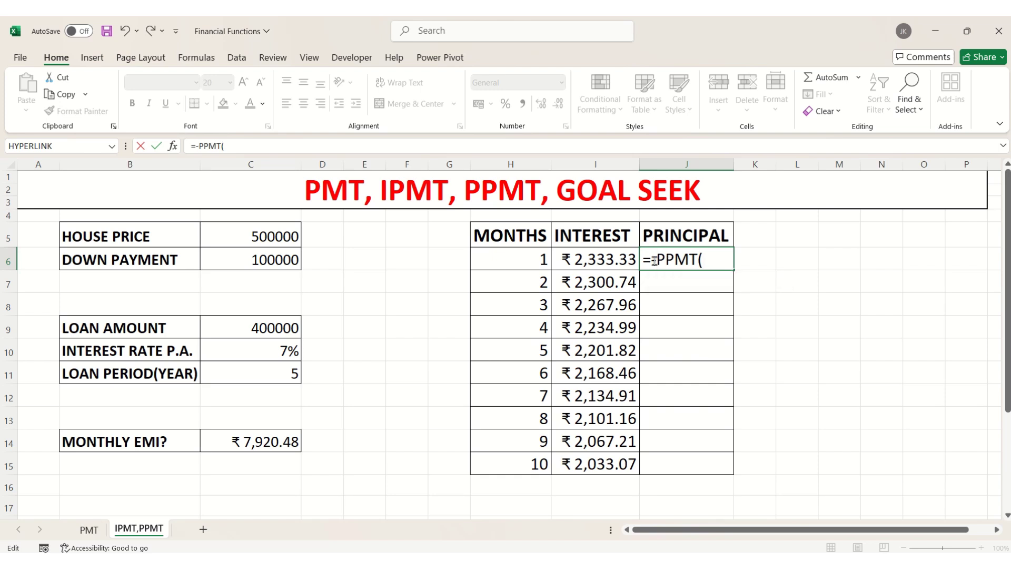
click(712, 258)
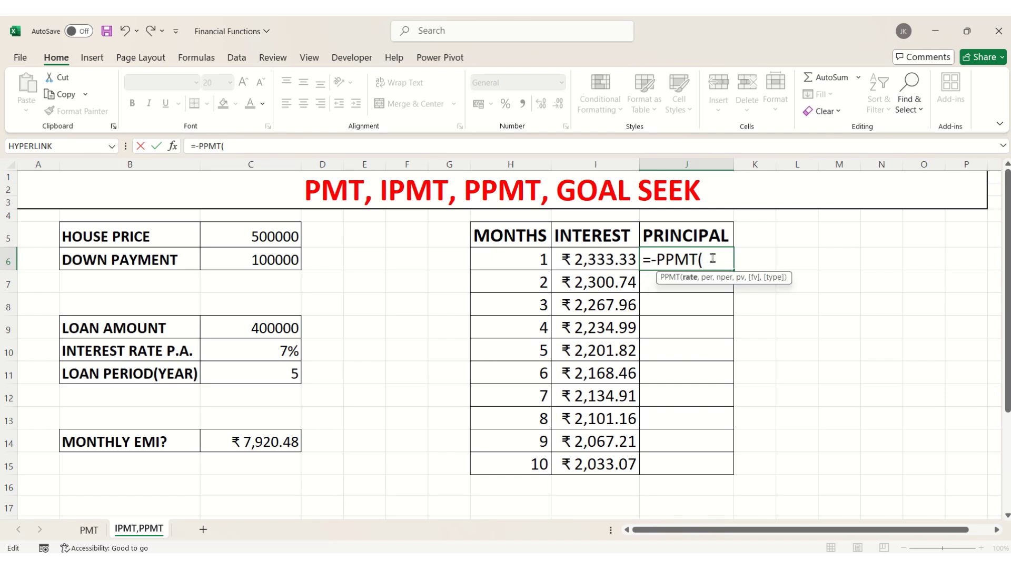
click(256, 351)
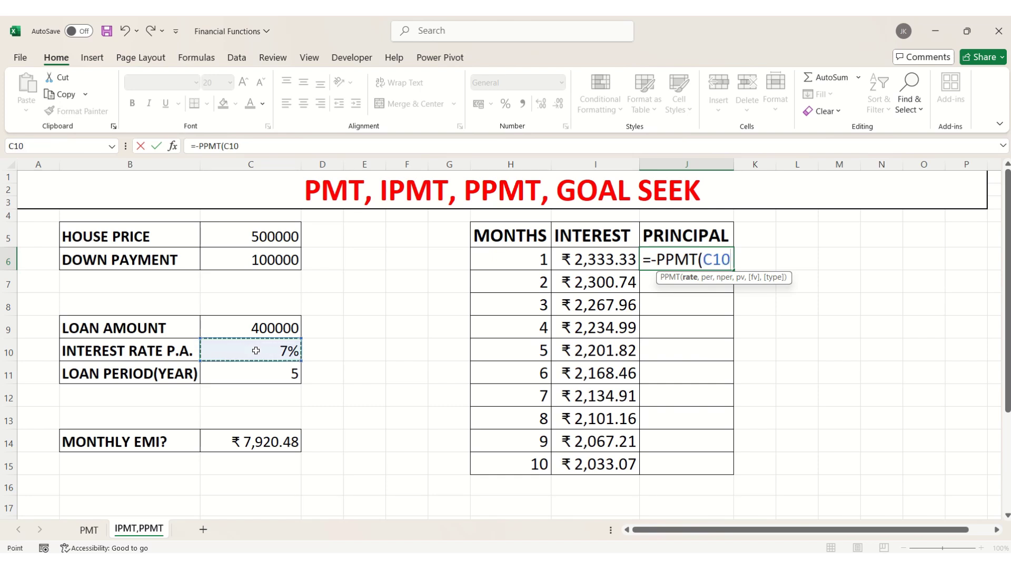
key(F4)
text(/12,)
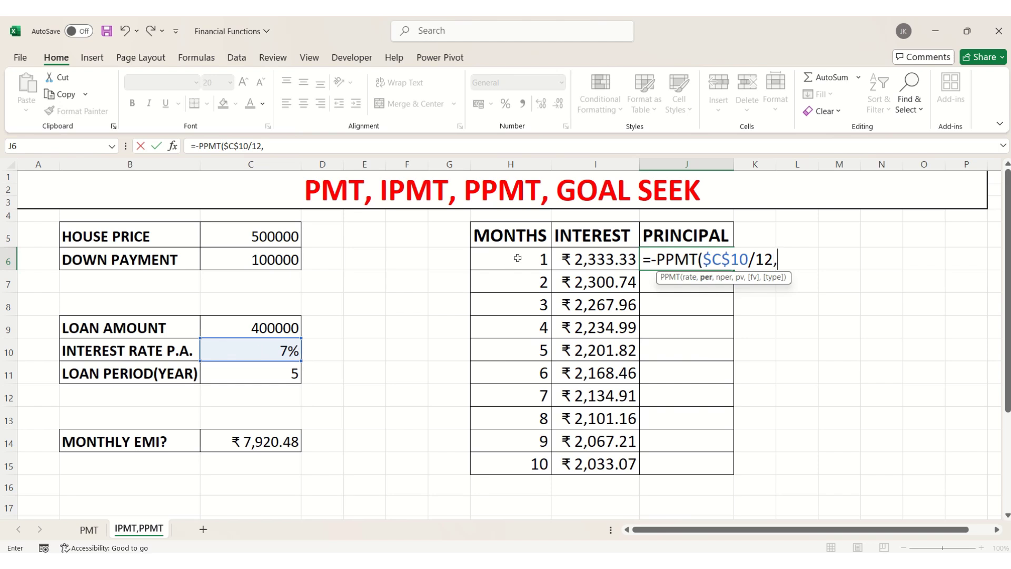
Complete the J6 principal formula as =-PPMT($C$10/12,H6,$C$11*12,$C$9).
click(517, 258)
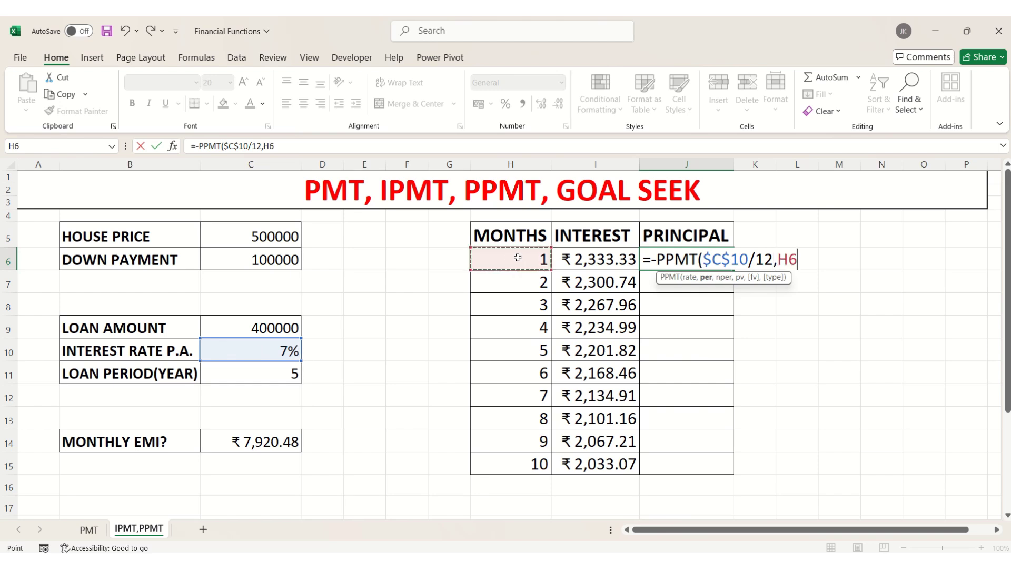
text(,)
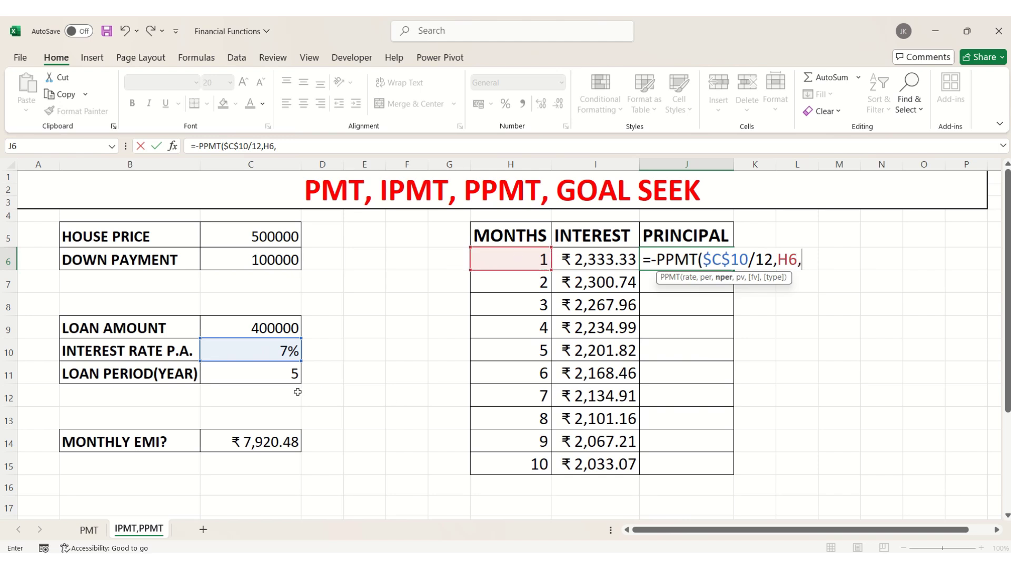
click(279, 375)
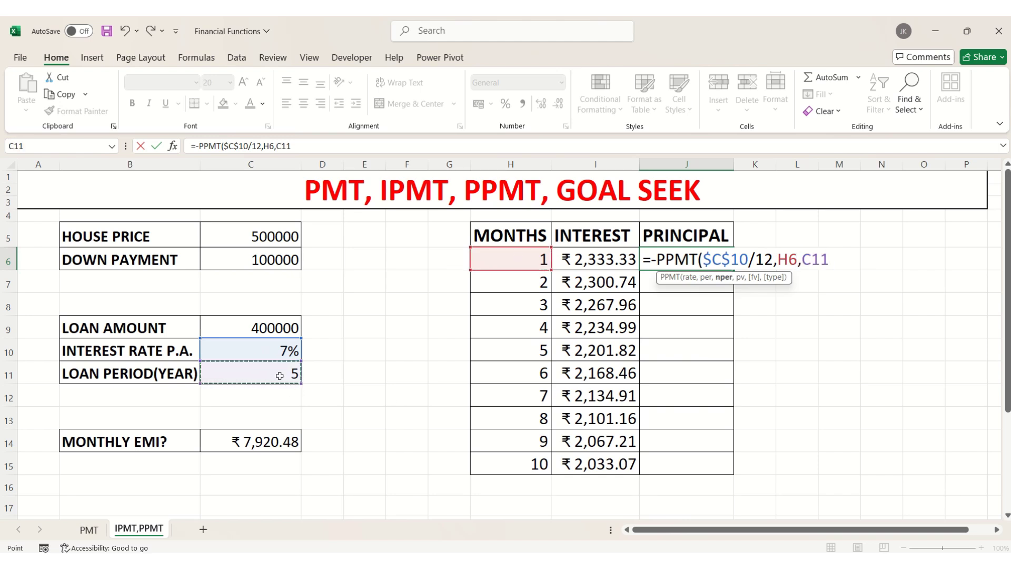
key(F4)
text(*12,)
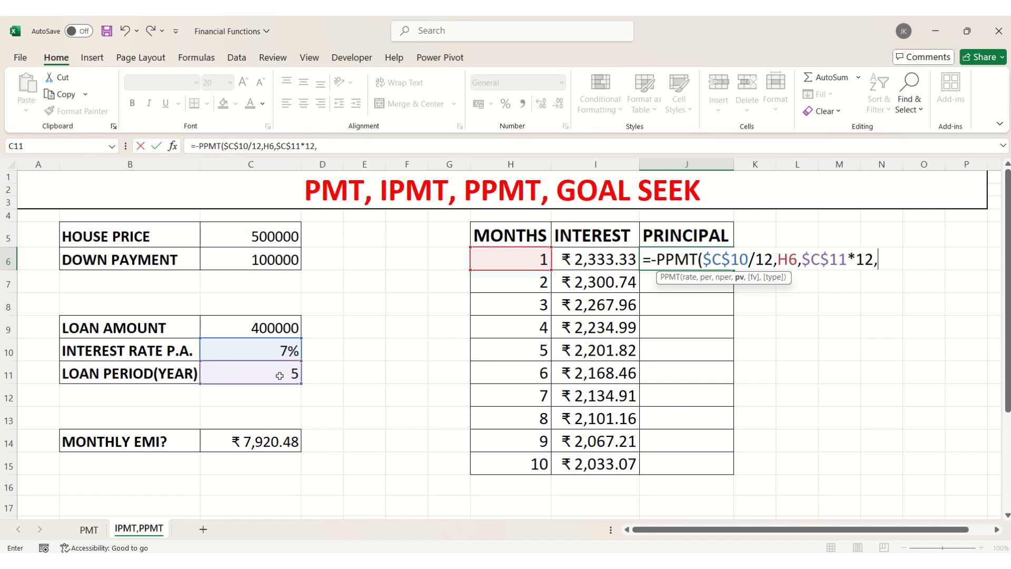
click(264, 327)
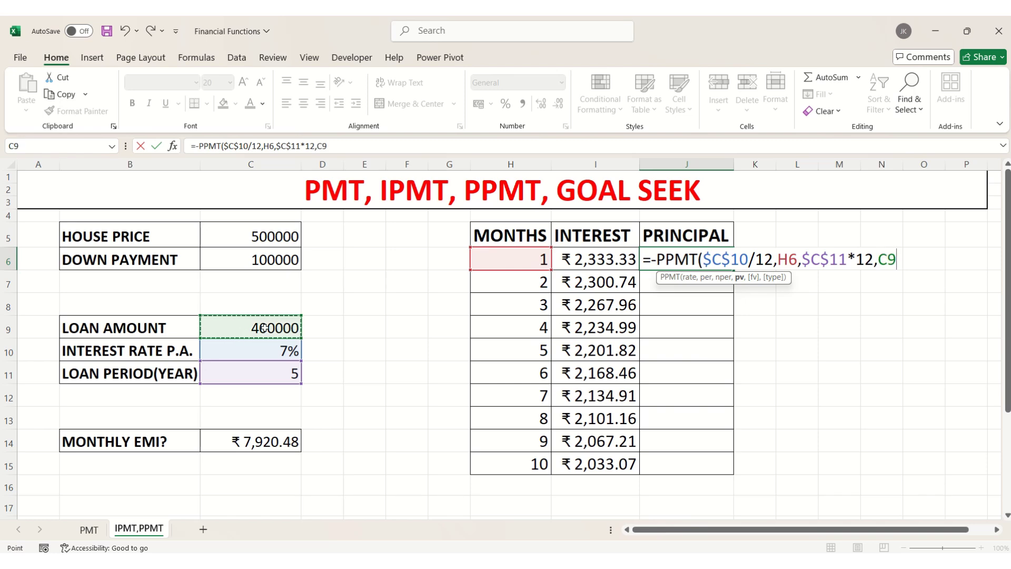
key(F4)
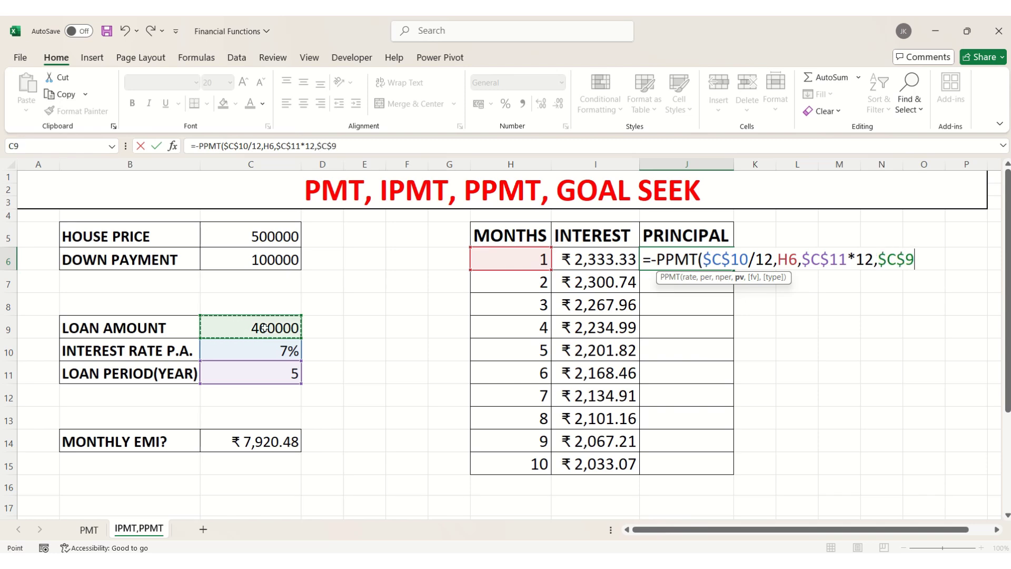
text())
key(Return)
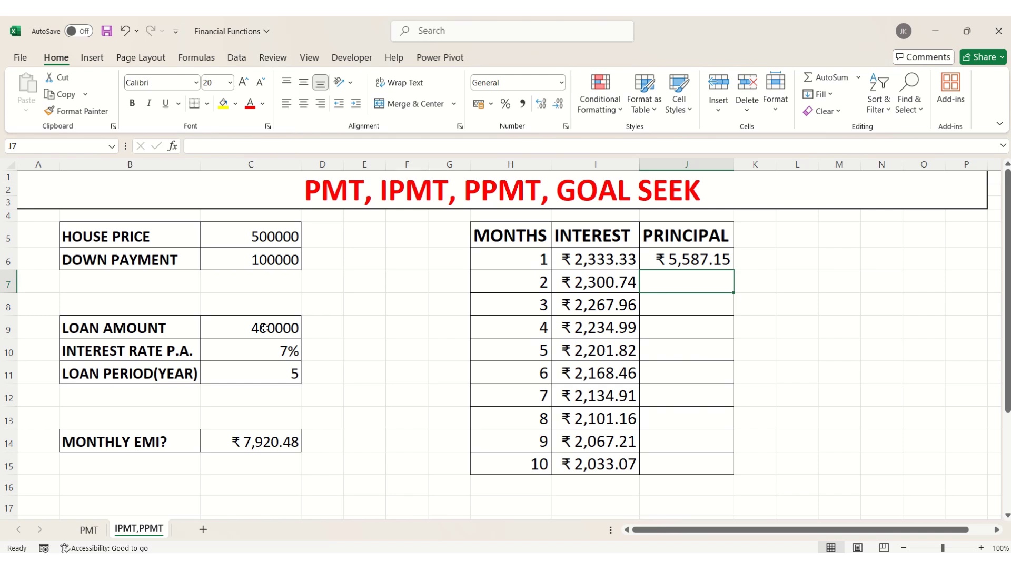
Fill the principal formula from J6 down to J15 for months 1 to 10.
click(699, 260)
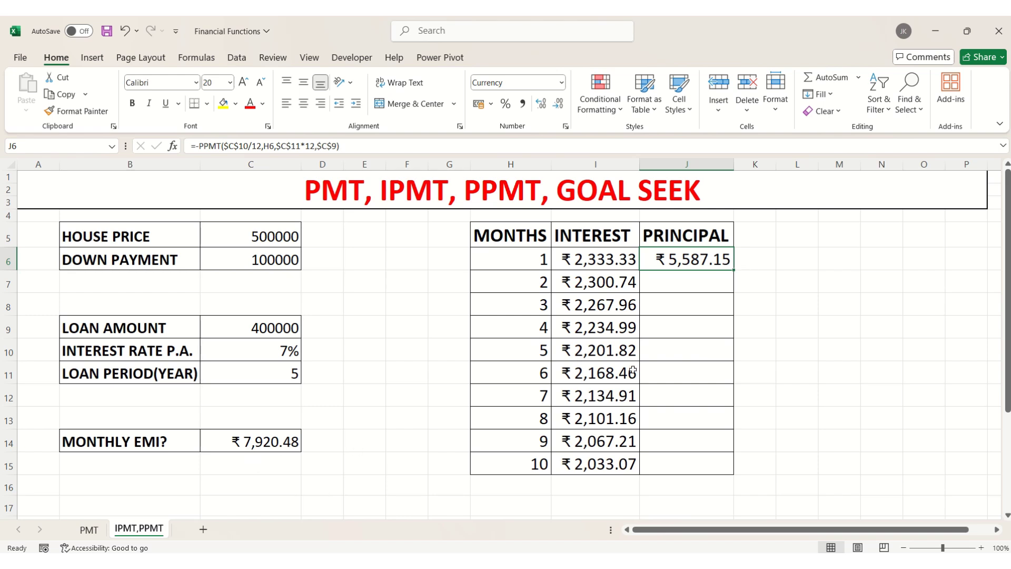
drag(733, 269, 729, 448)
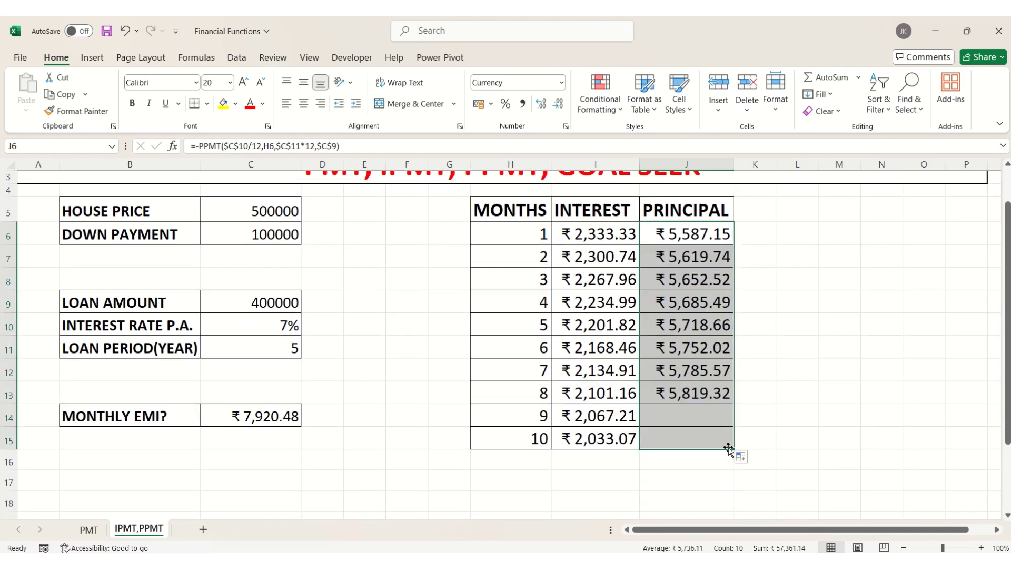
click(847, 263)
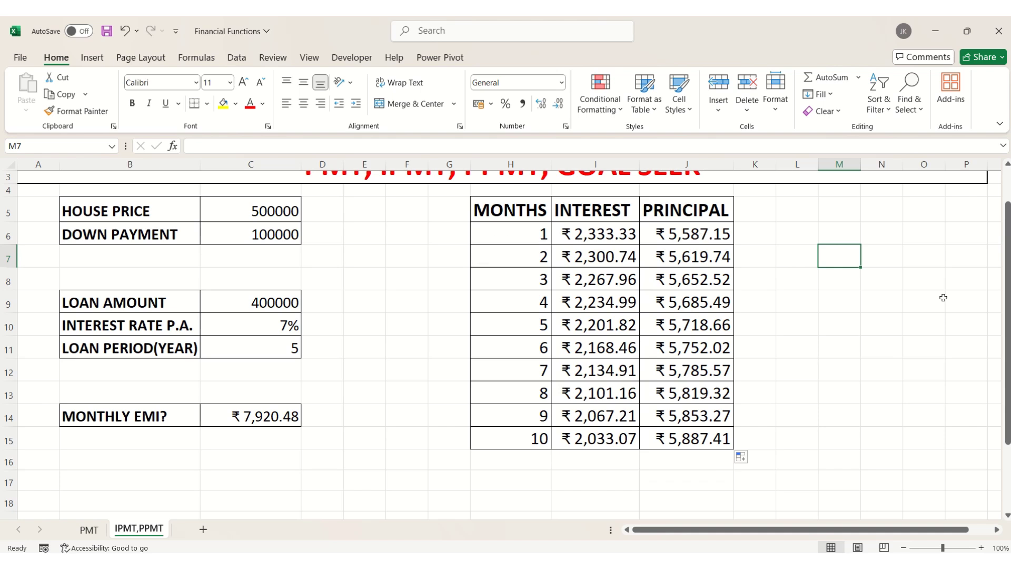
scroll(1006, 310, up, 1)
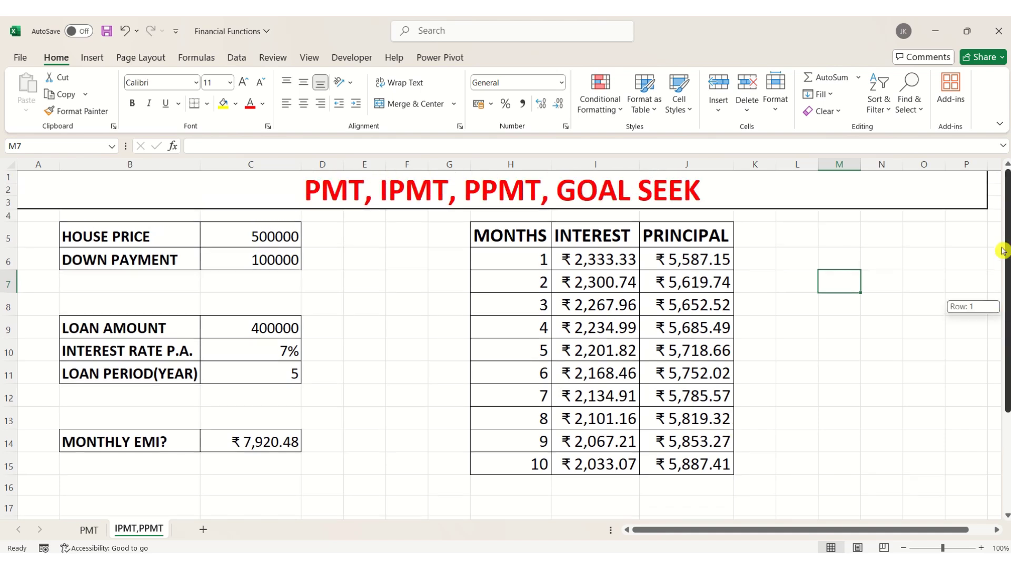